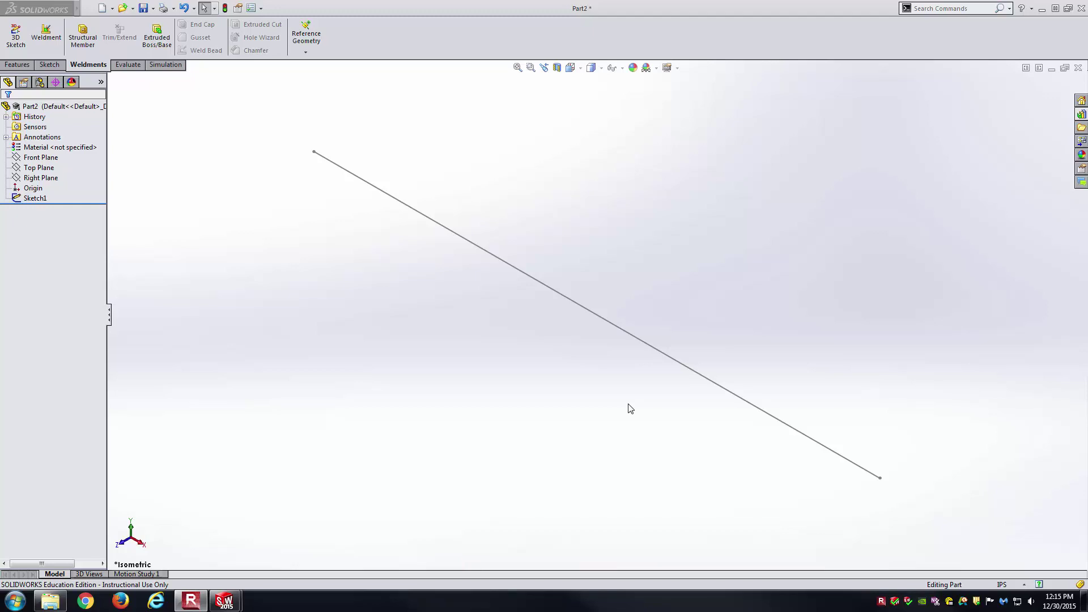
Preview a structural member on the sketched line, review the available profile standards, types and sizes, and cancel it.
left_click(89, 50)
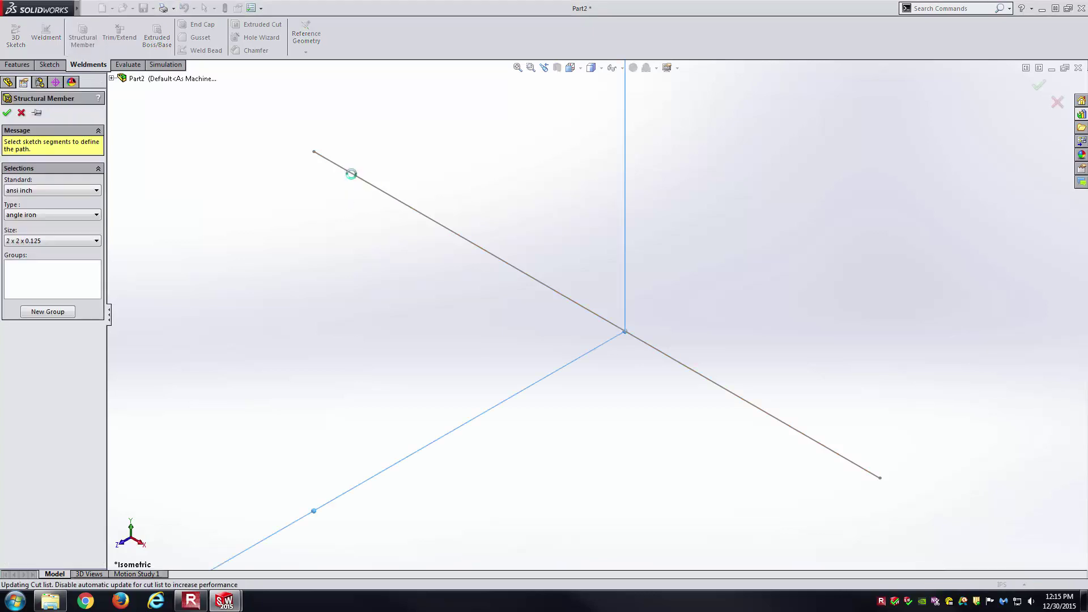
left_click(339, 186)
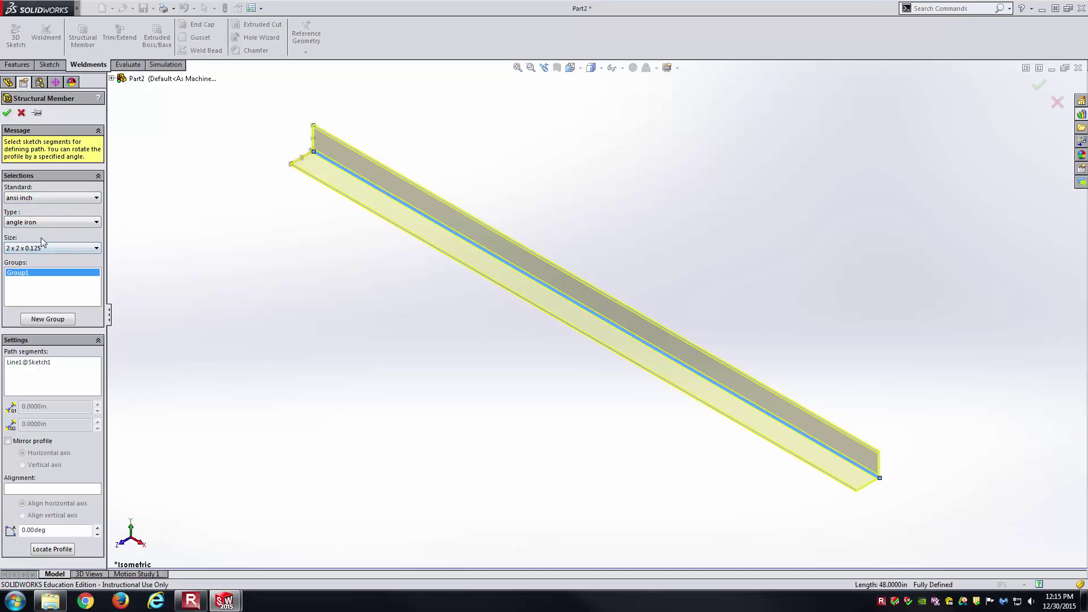
left_click(50, 198)
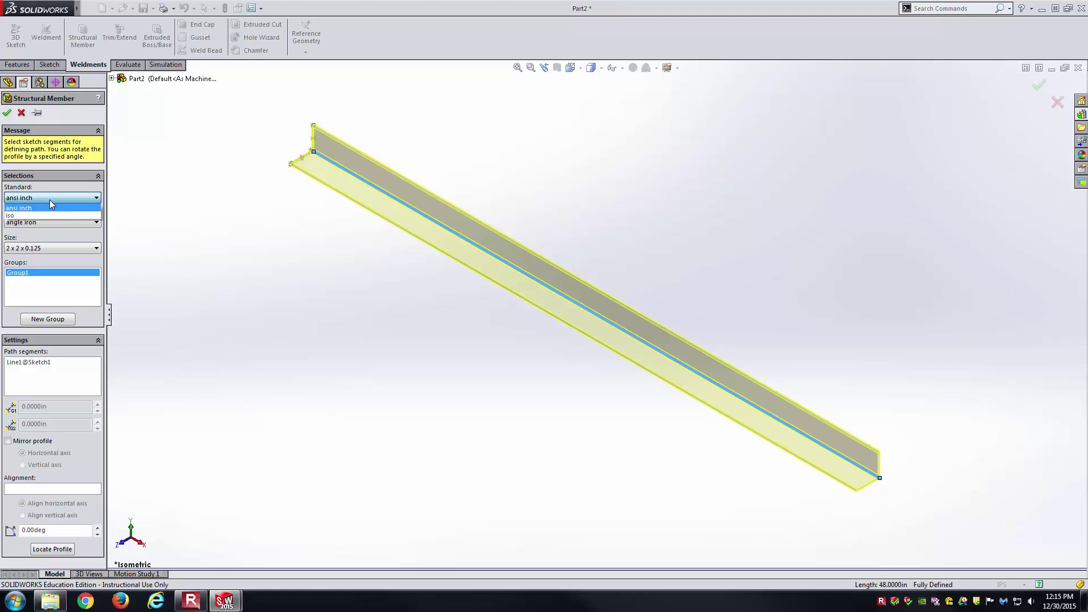
left_click(82, 222)
left_click(82, 223)
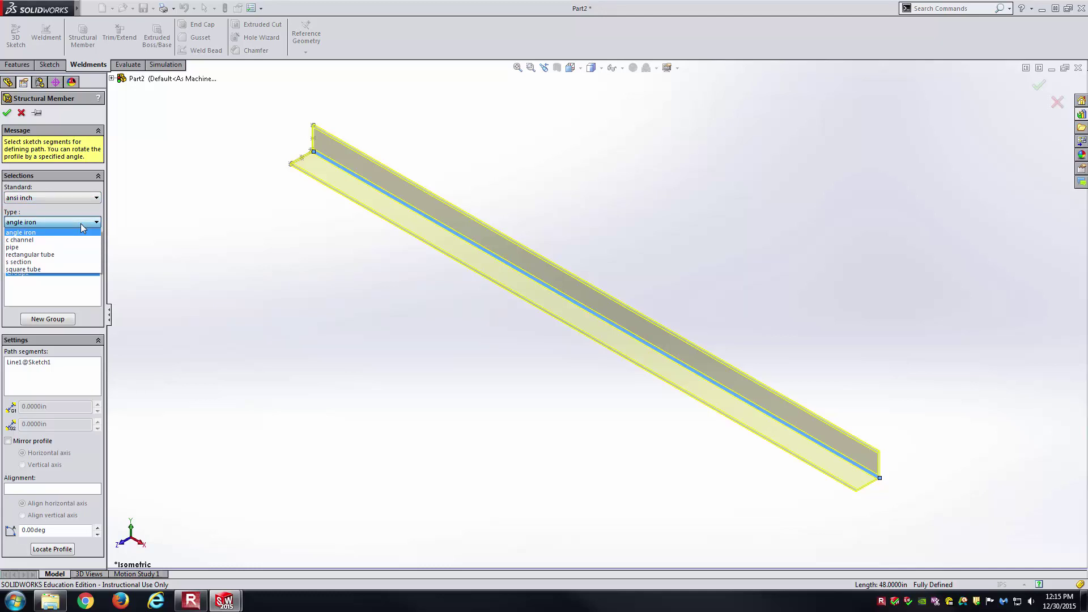
left_click(82, 231)
left_click(76, 249)
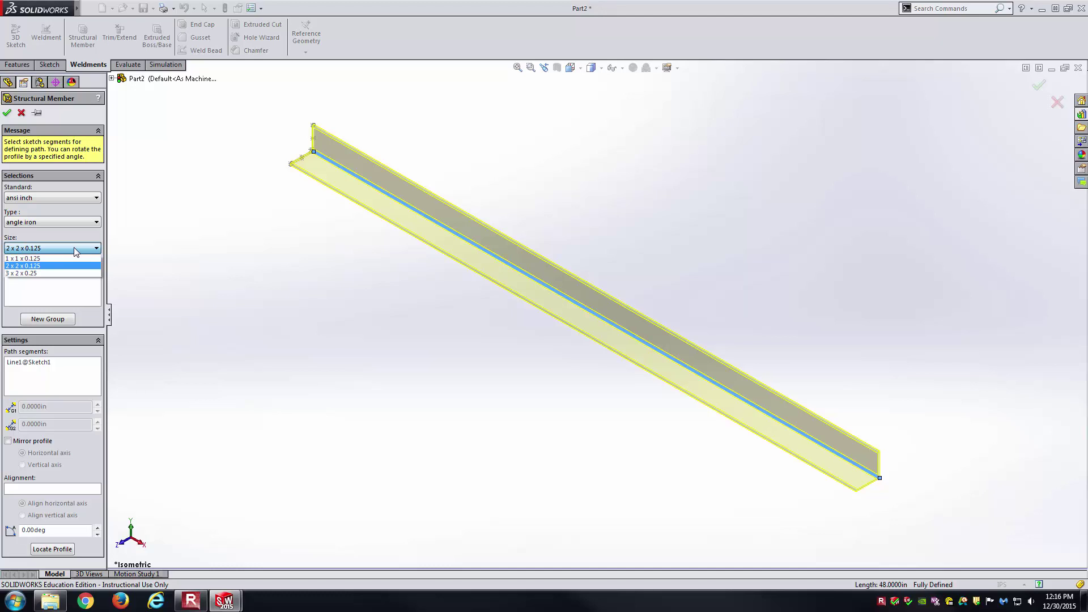
left_click(21, 113)
left_click(21, 113)
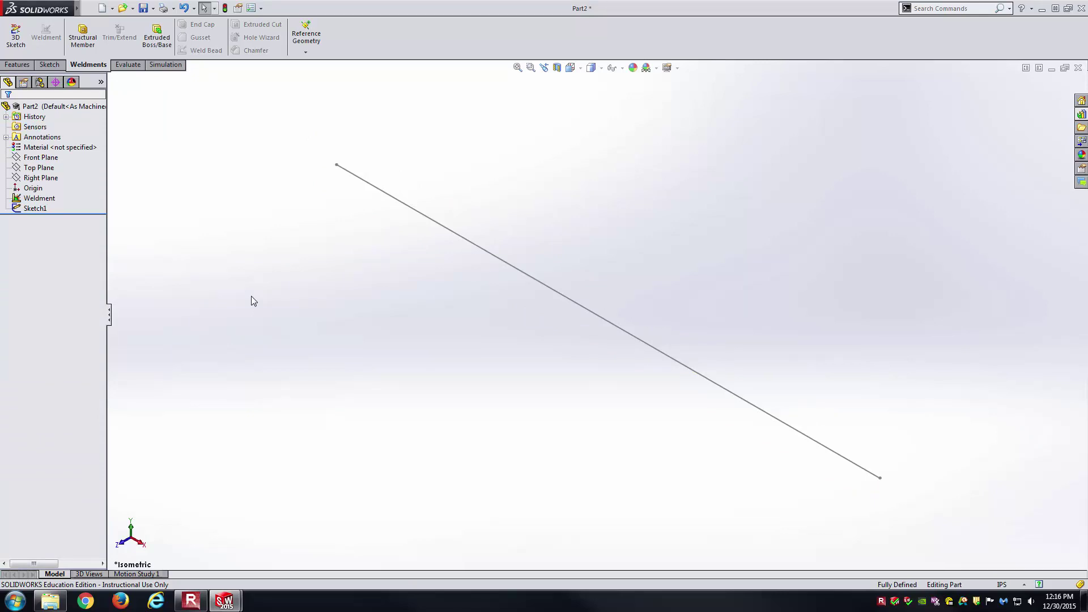
Browse the SOLIDWORKS Content section of the Design Library.
left_click(1081, 114)
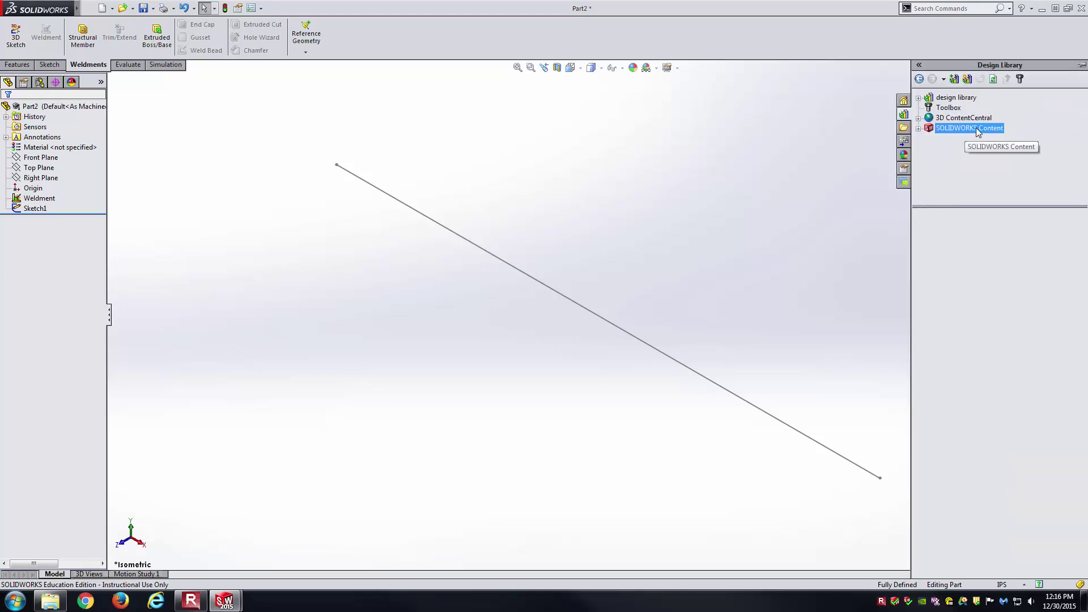
left_click(919, 128)
left_click(971, 181)
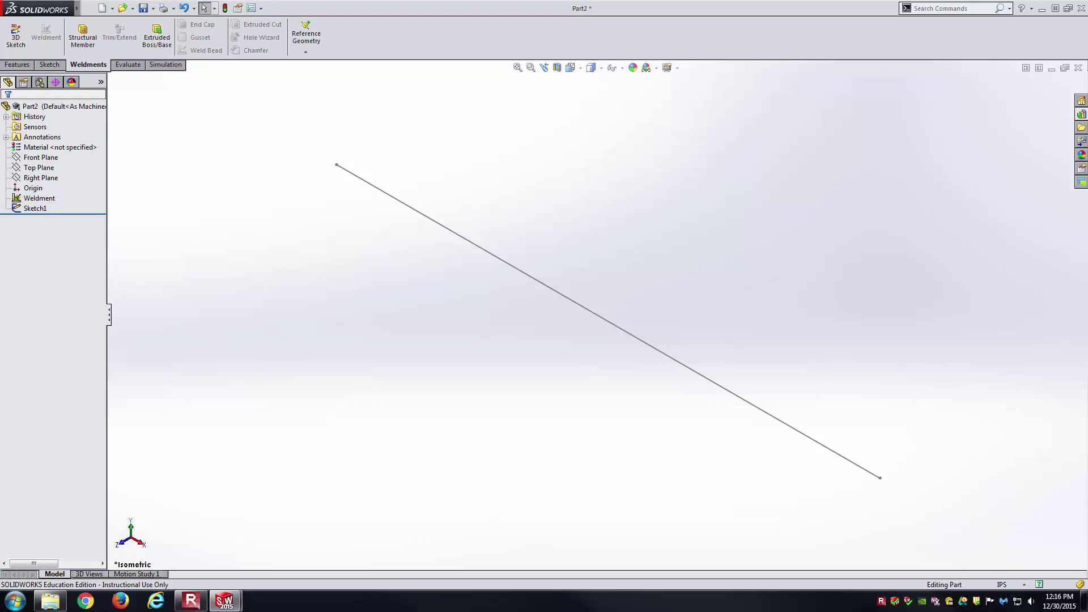
In Windows Explorer, examine the W Section profile files within the ANSI Inch SldWorks Content folder and return to Weldment Profiles.
left_click_drag(751, 102, 564, 100)
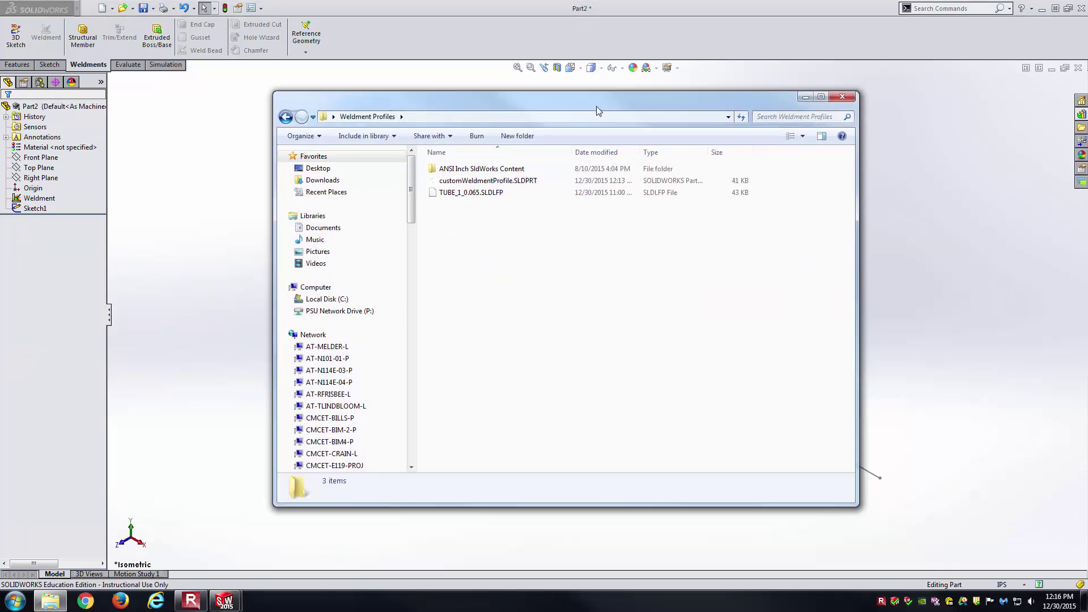
left_click(468, 170)
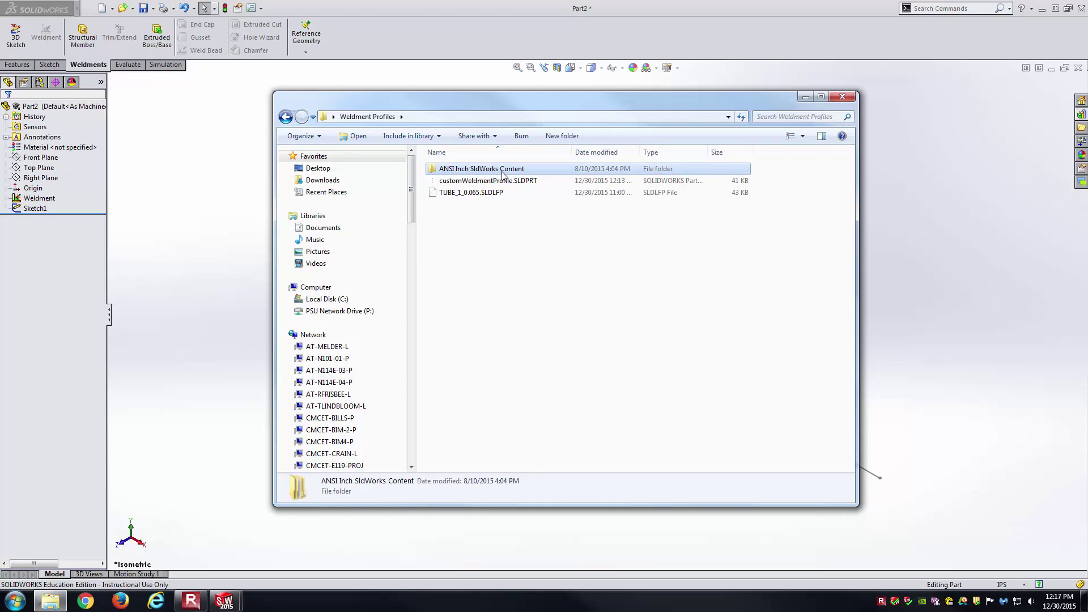
double_click(506, 170)
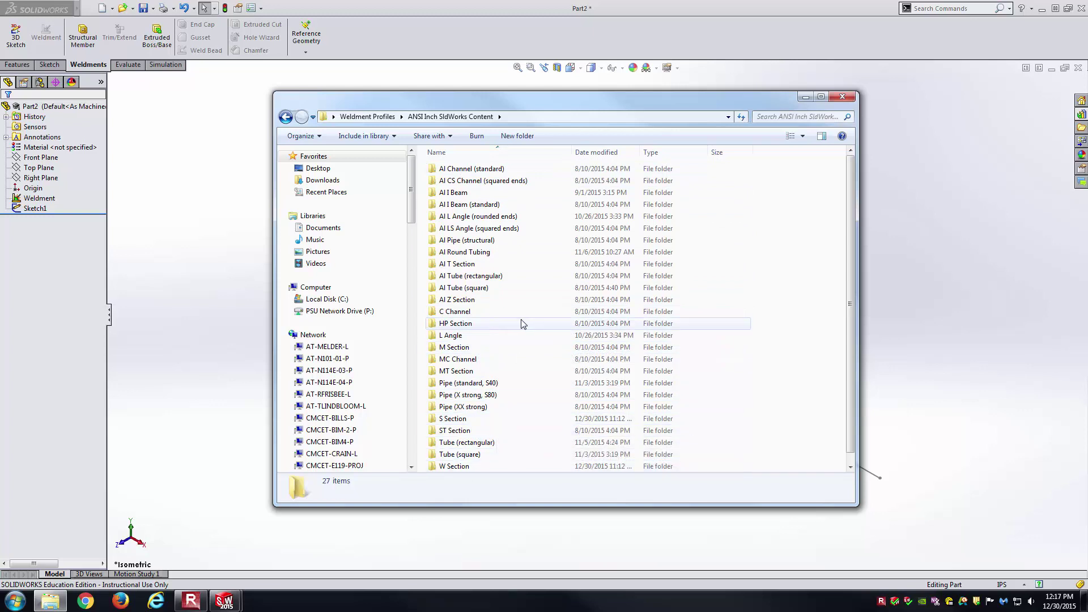
double_click(463, 466)
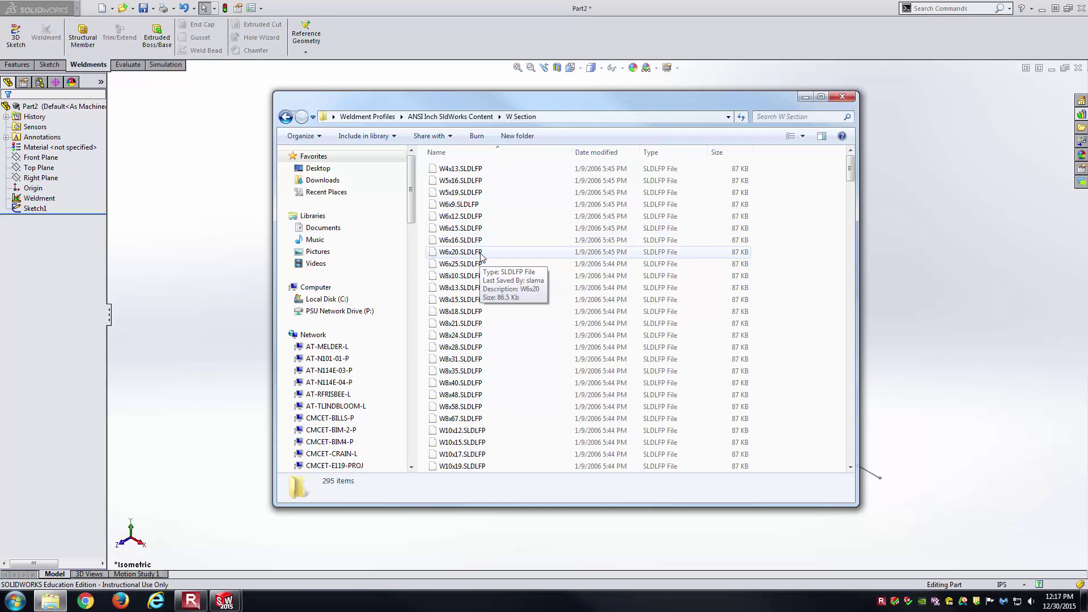
scroll(480, 256, "down", 9)
scroll(481, 258, "up", 9)
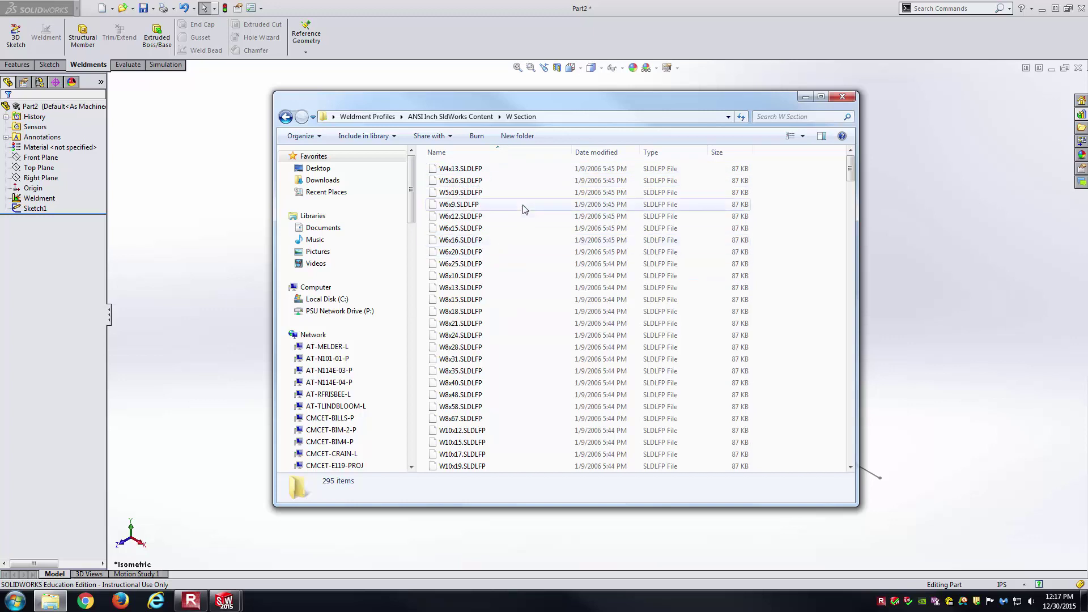
left_click(419, 118)
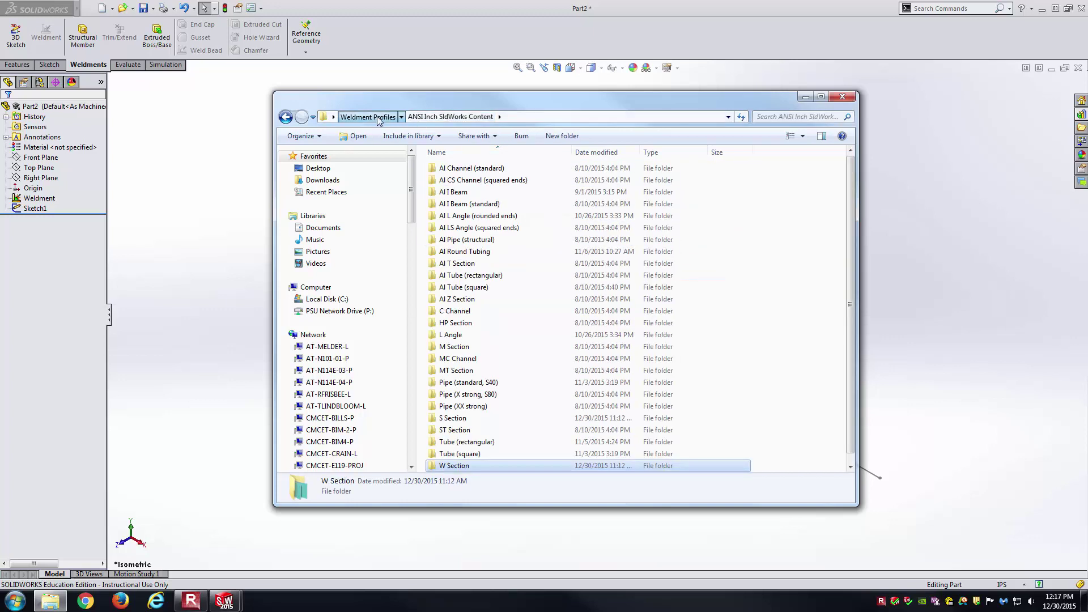
left_click(395, 122)
left_click(991, 244)
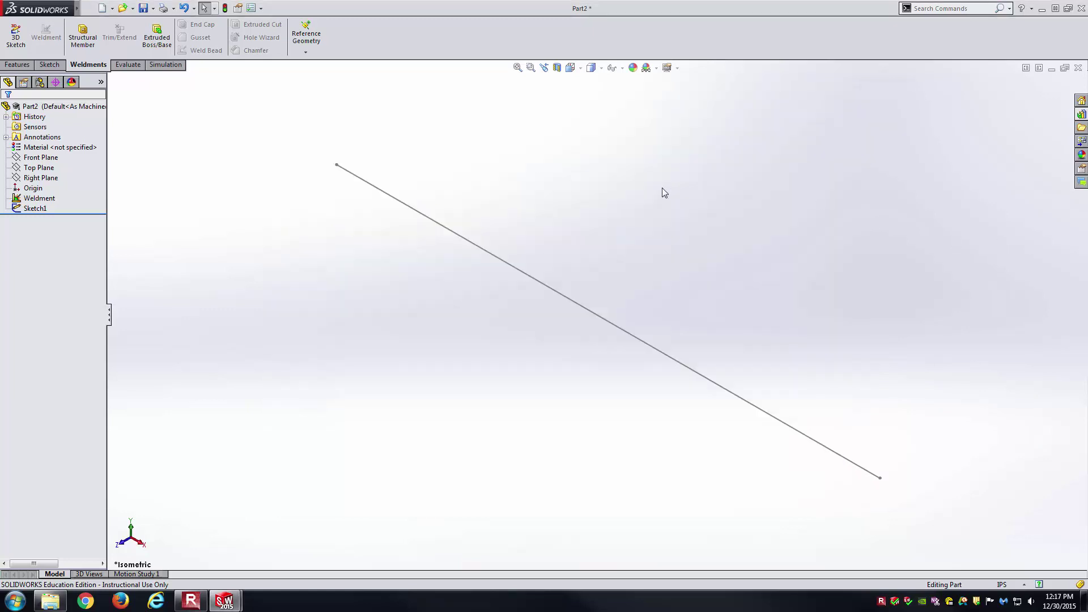
Show the Weldment Profiles folders under File Locations in the system options.
left_click(251, 8)
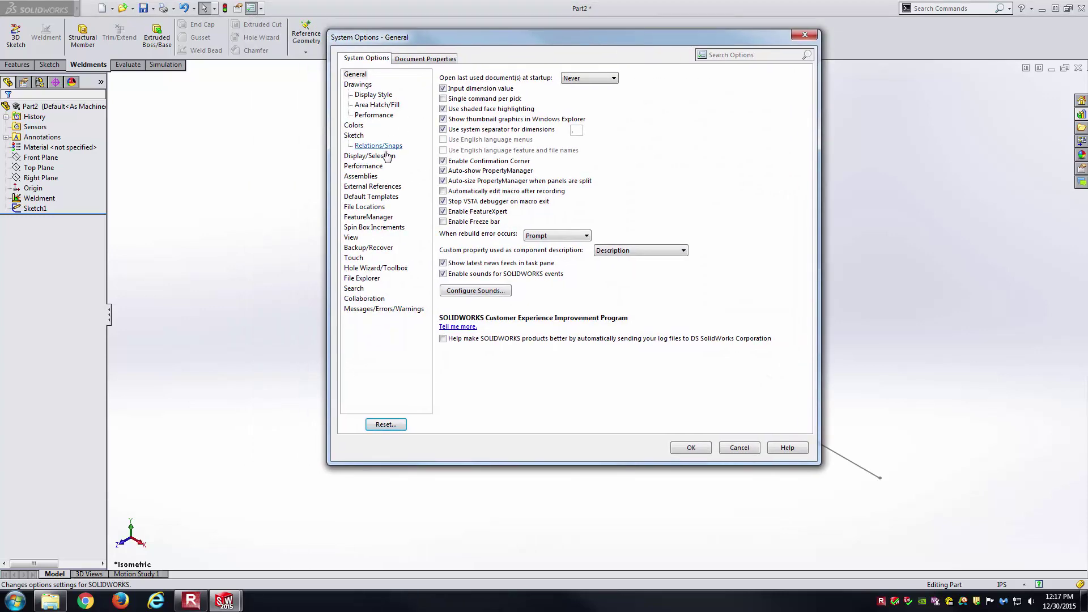
left_click(369, 208)
left_click(502, 87)
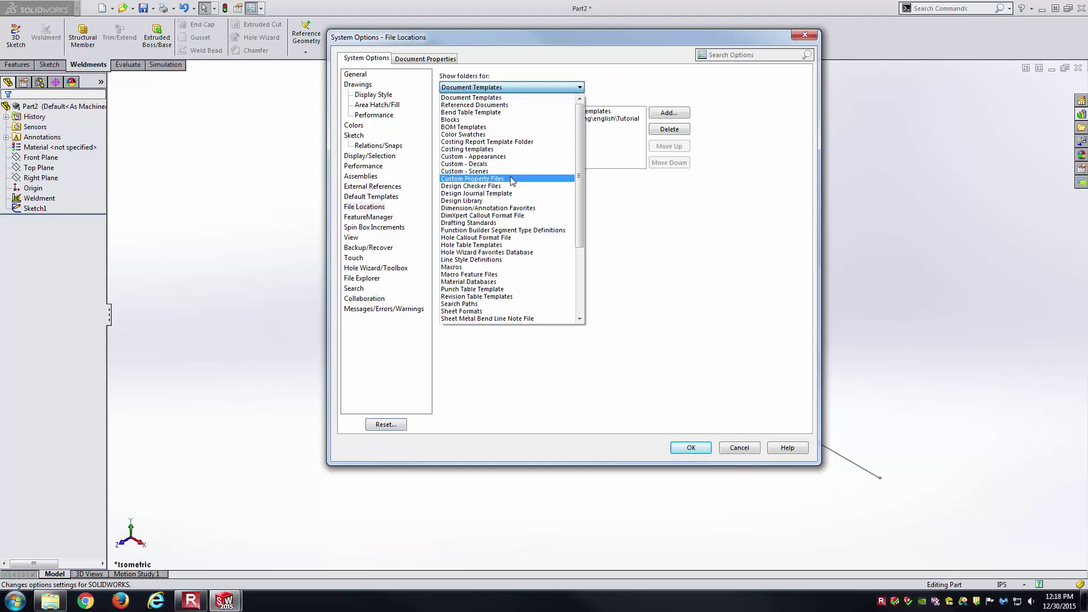
scroll(512, 181, "down", 5)
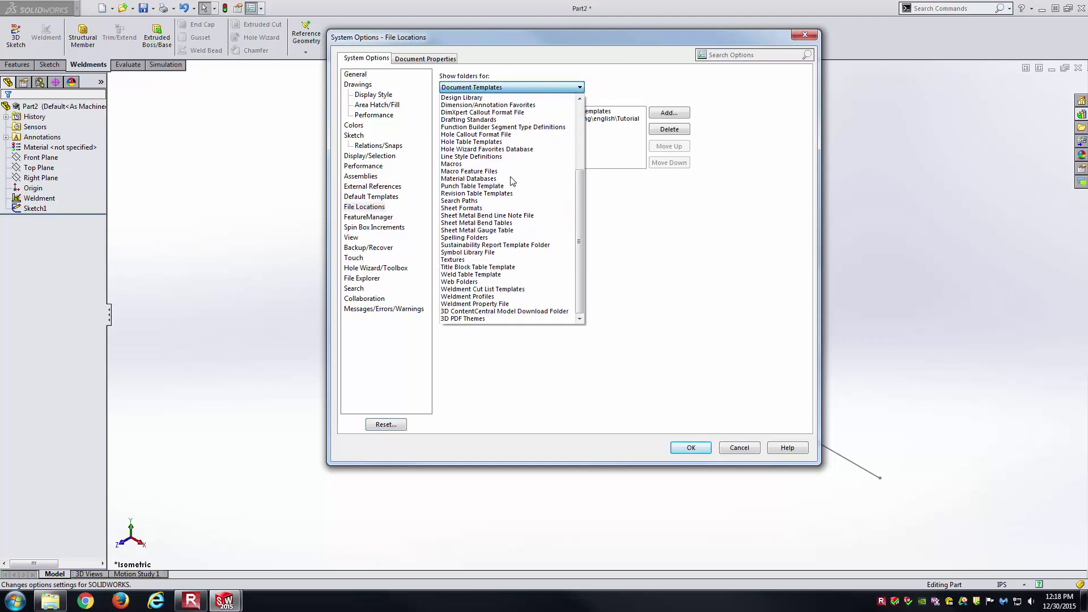
left_click(499, 296)
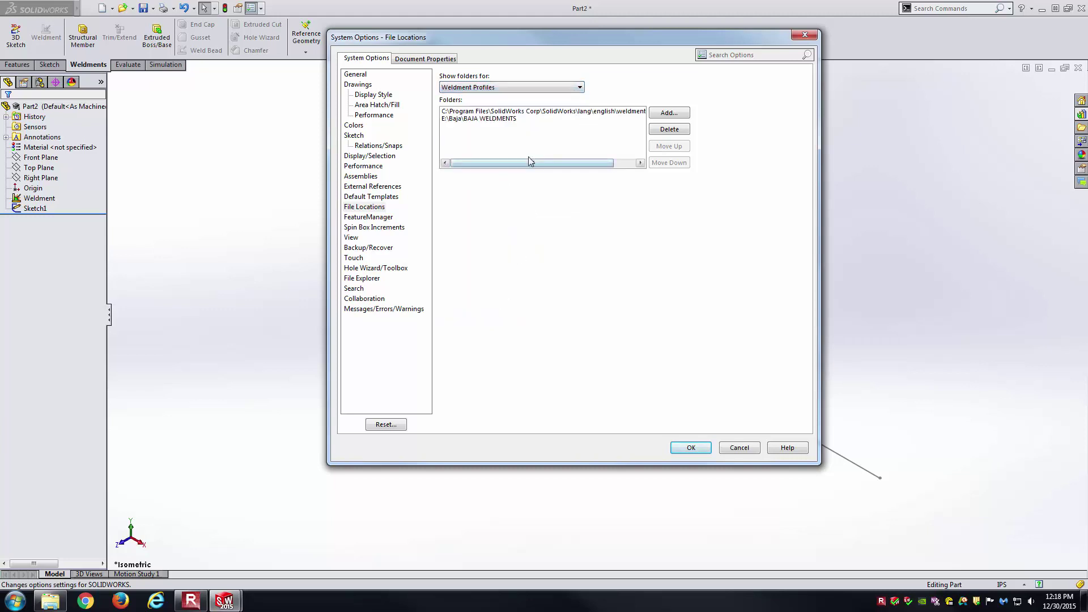
Examine the full paths of the weldment profile folders, including E:\Baja\BAJA WELDMENTS and the default Program Files location.
mouse_move(530, 161)
left_mouse_down()
mouse_move(566, 167)
mouse_move(520, 165)
left_mouse_up()
left_click(469, 111)
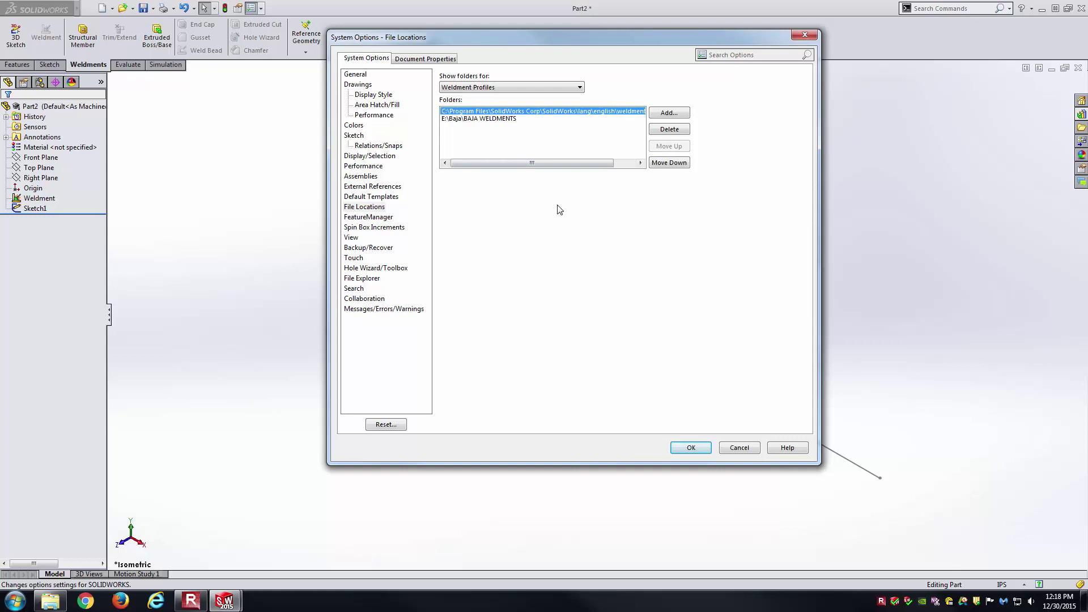
left_click_drag(598, 166, 532, 166)
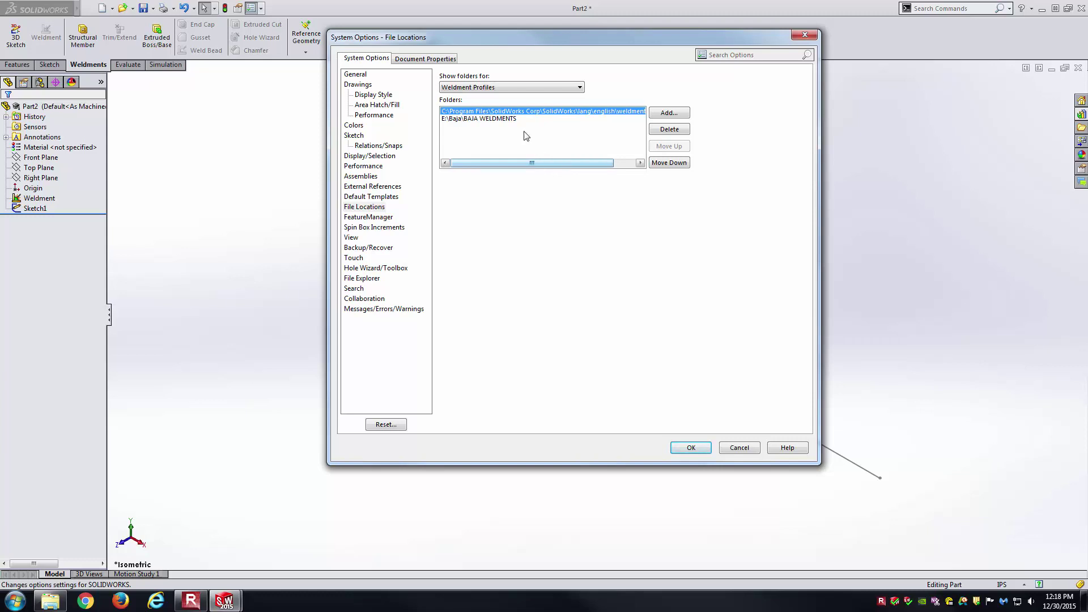
left_click(510, 120)
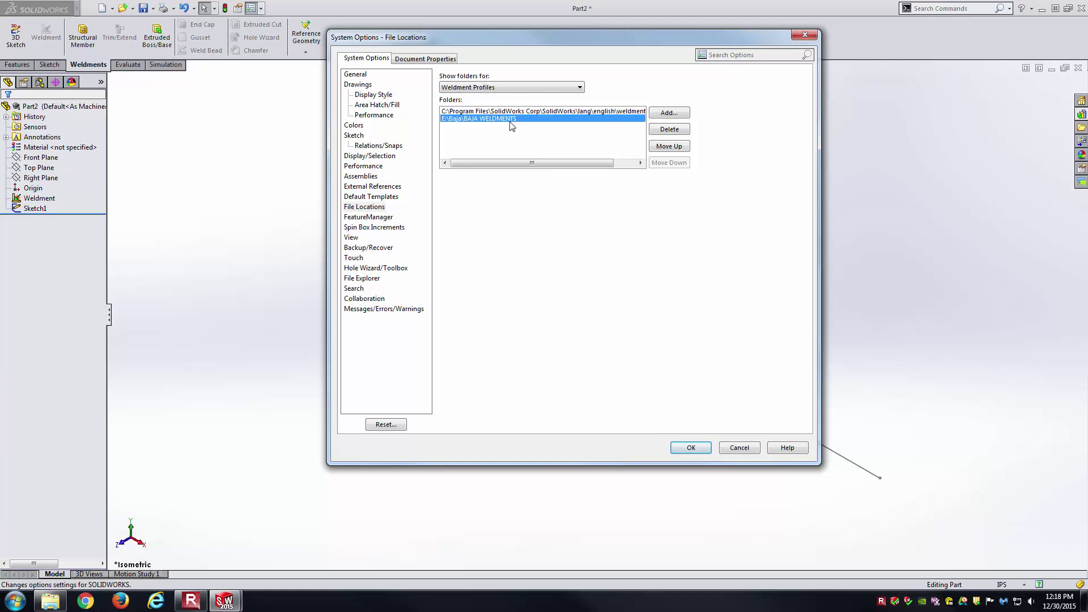
key("Up")
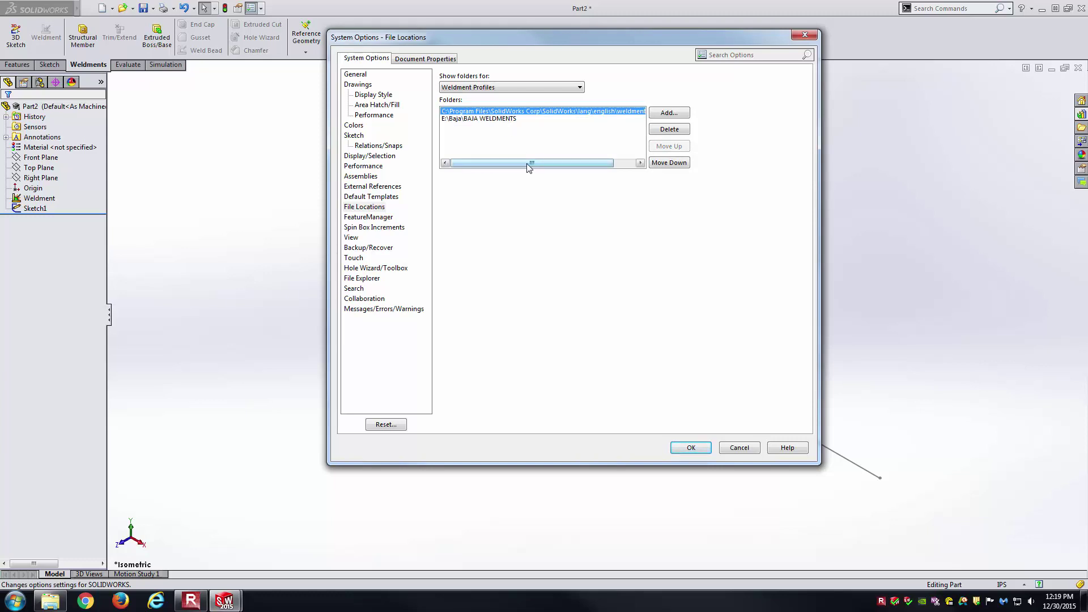
left_click_drag(529, 167, 581, 166)
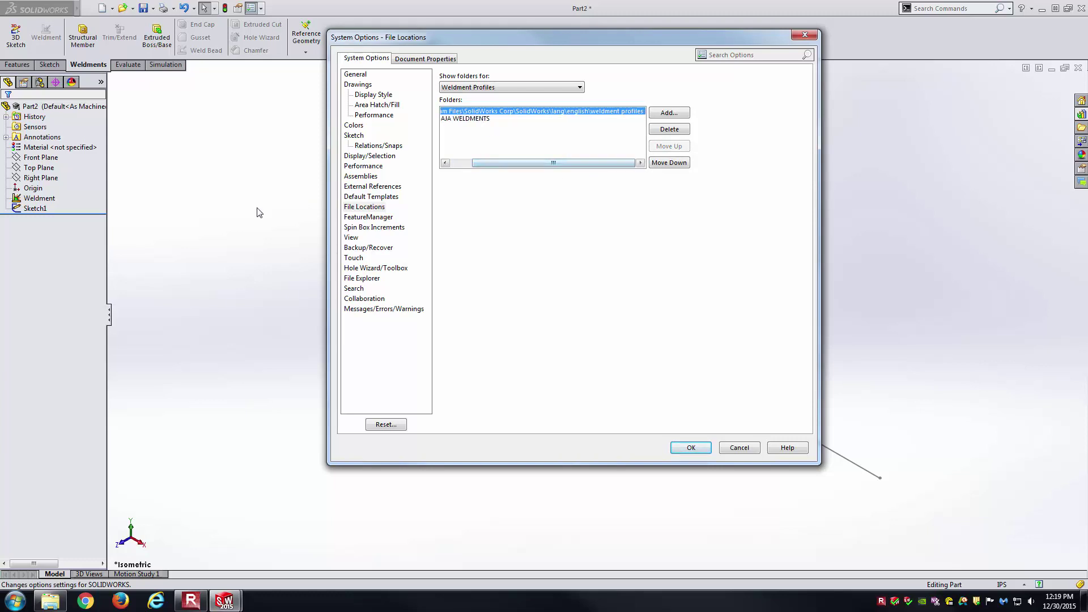
Switch to Windows Explorer, browse to C:\Program Files\SolidWorks Corp\SolidWorks\lang\english\weldment profiles, and close the system options.
left_click(15, 601)
left_click(178, 311)
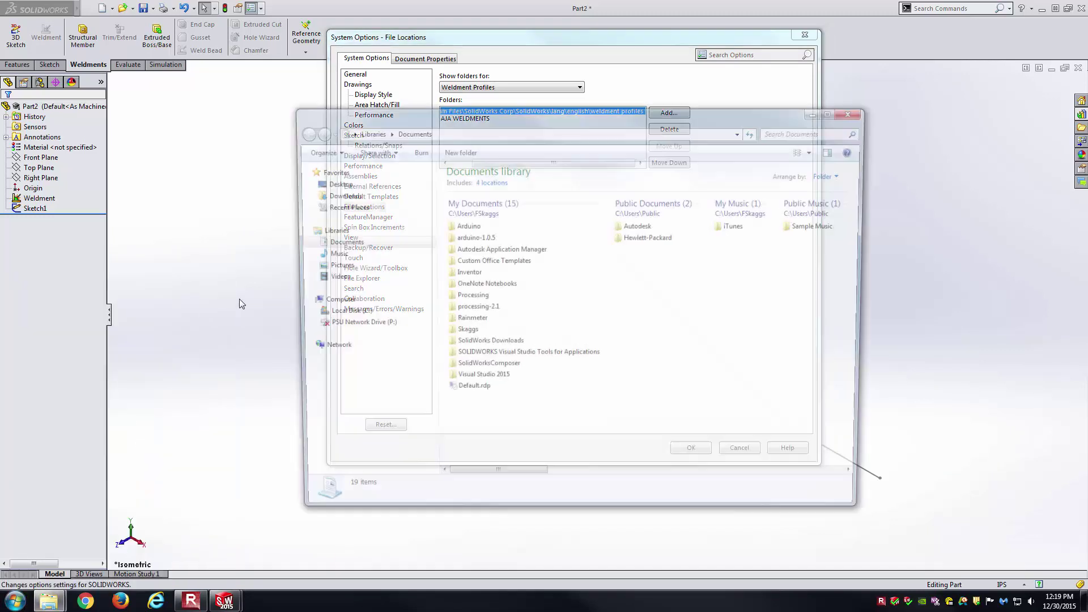
left_click(316, 327)
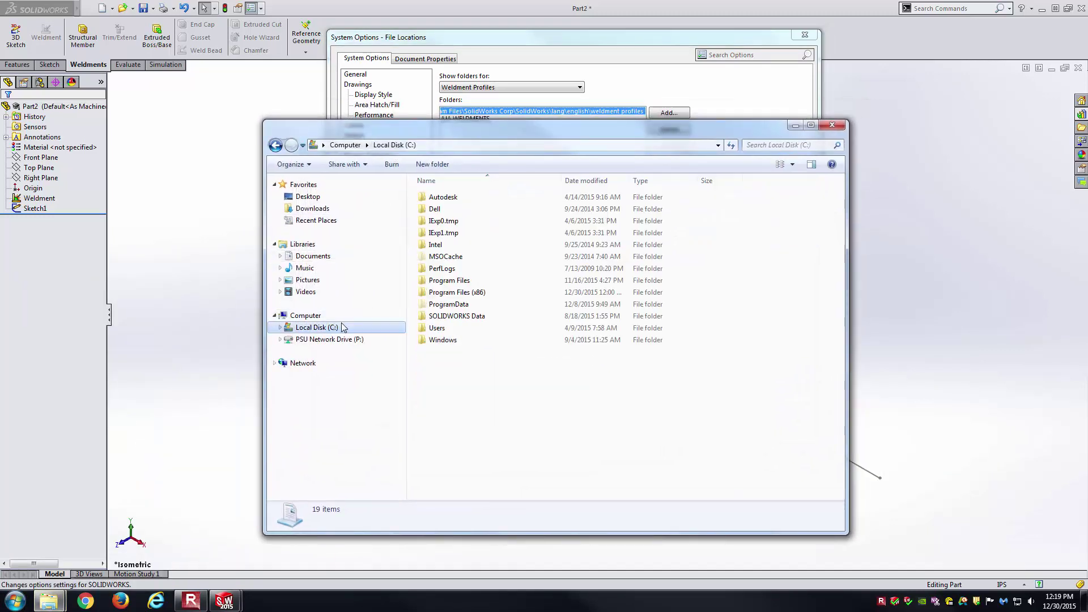
double_click(453, 280)
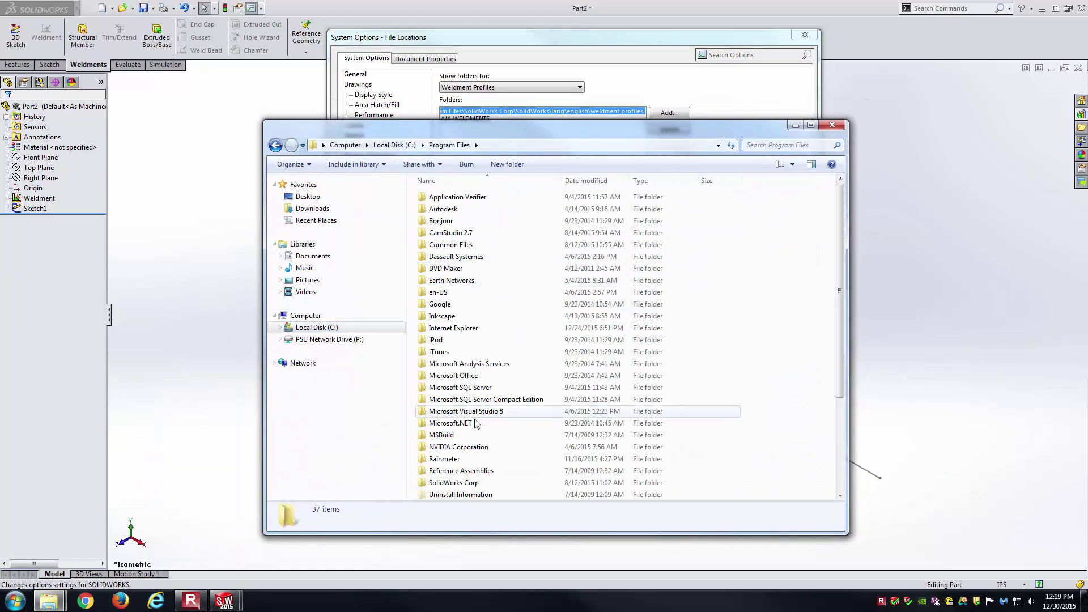
double_click(453, 482)
double_click(440, 209)
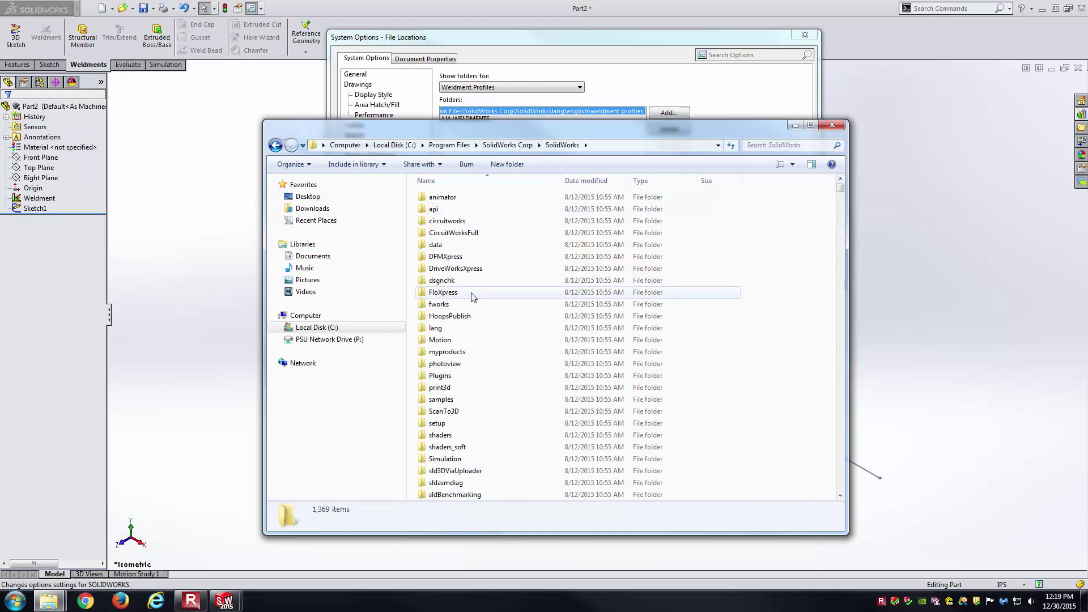
double_click(436, 328)
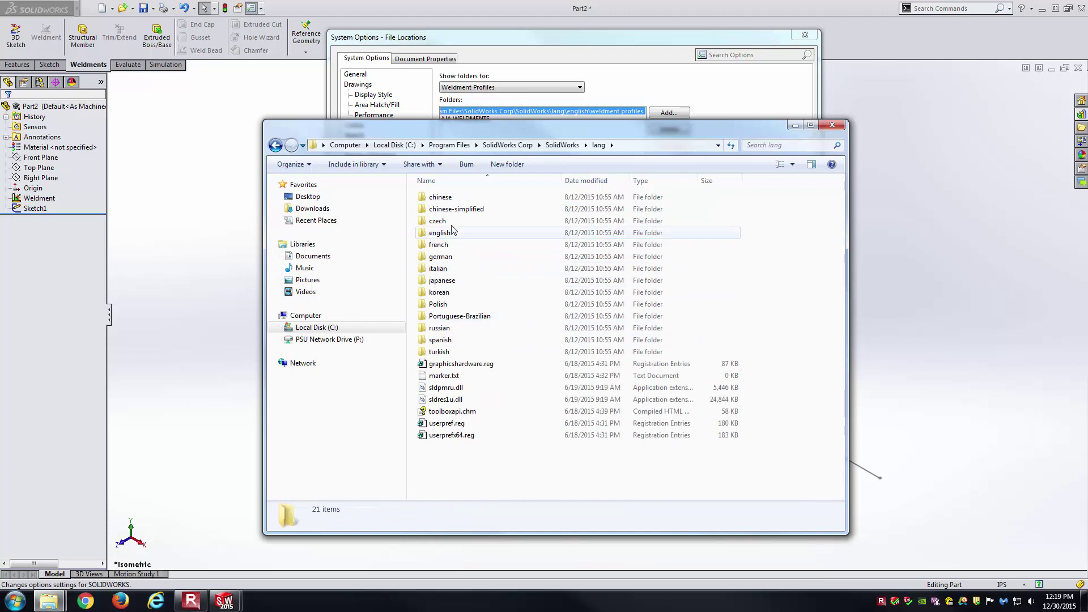
left_click(448, 233)
double_click(448, 234)
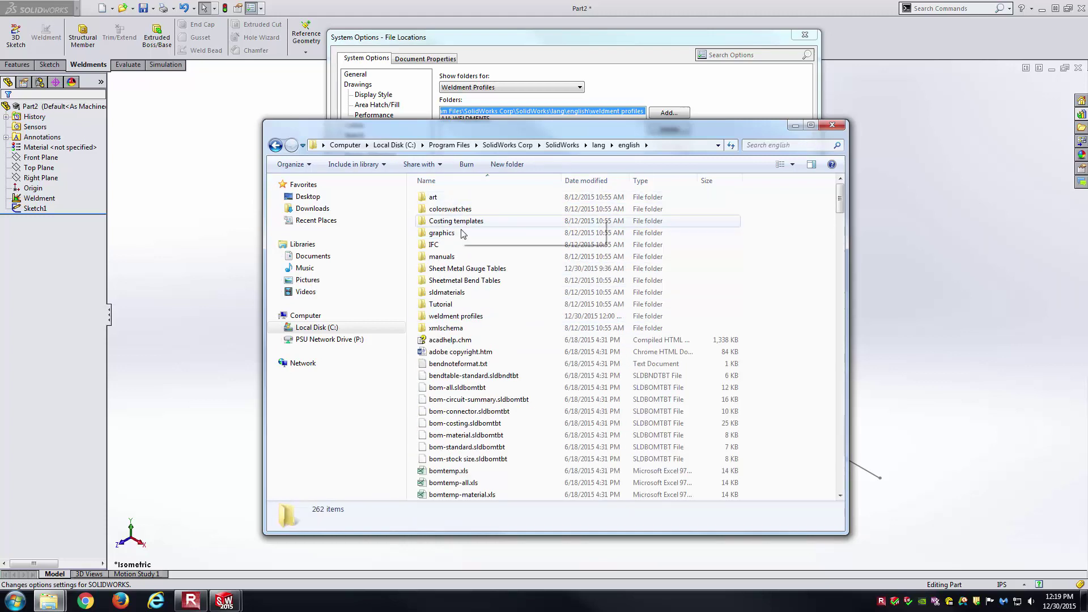
double_click(464, 317)
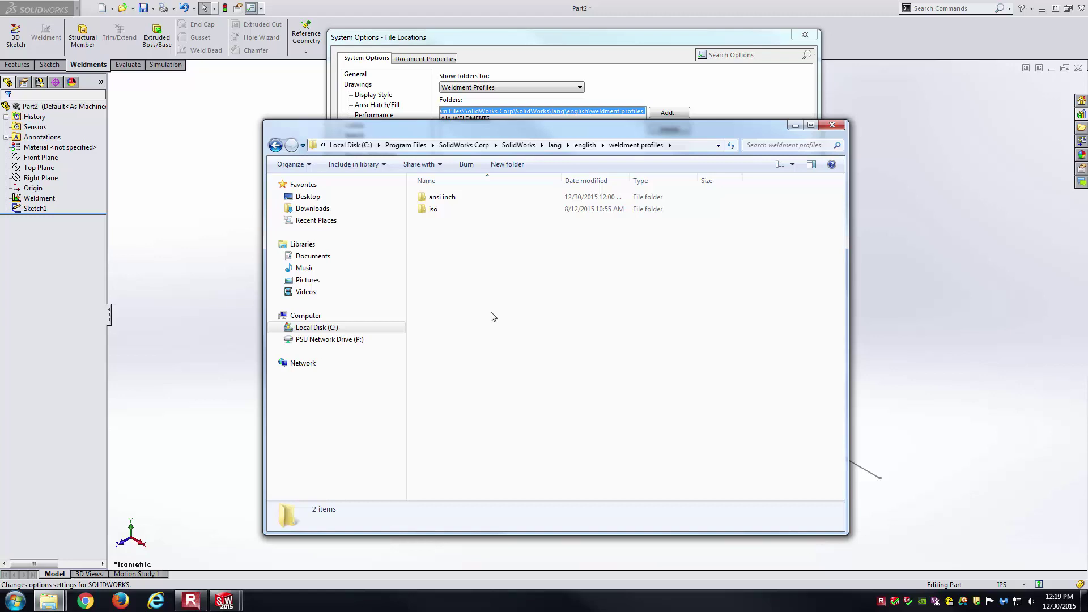
left_click(804, 34)
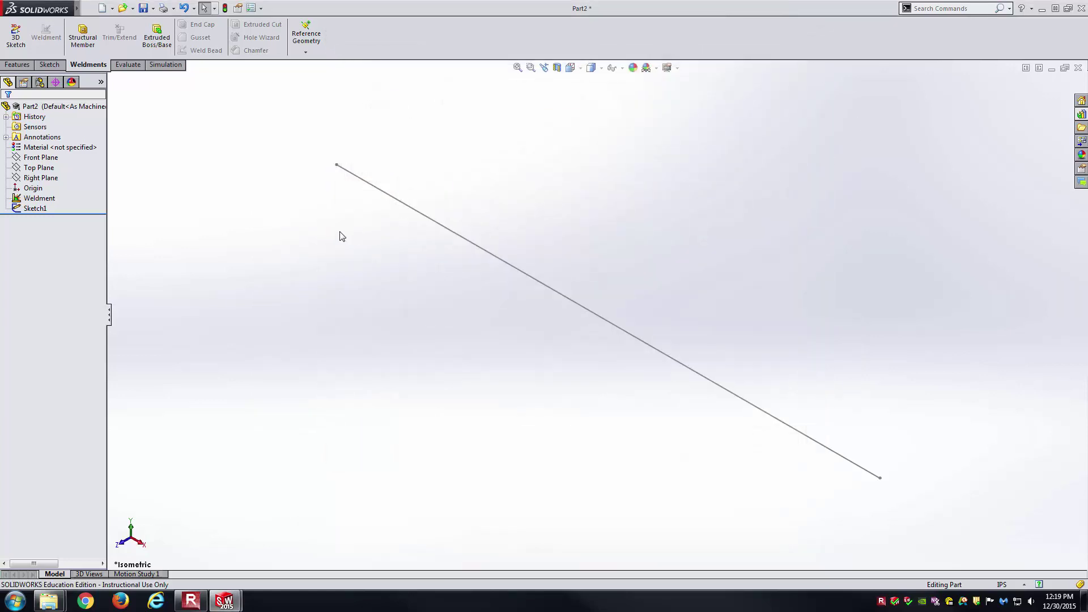
Start a structural member and examine the available standards, the ansi inch profile types and the angle iron sizes.
left_click(84, 40)
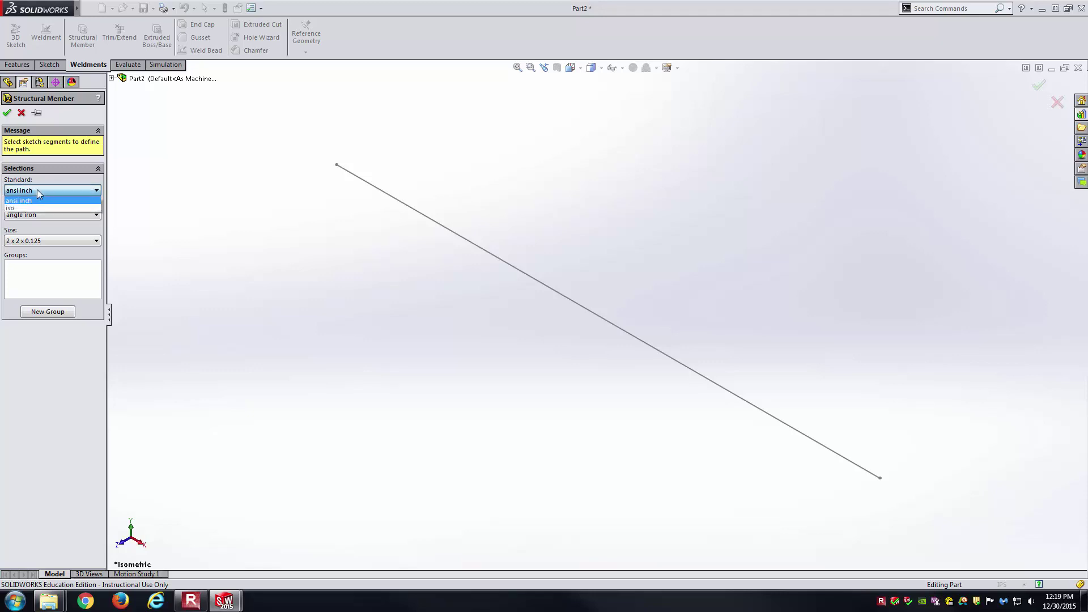
left_click(56, 215)
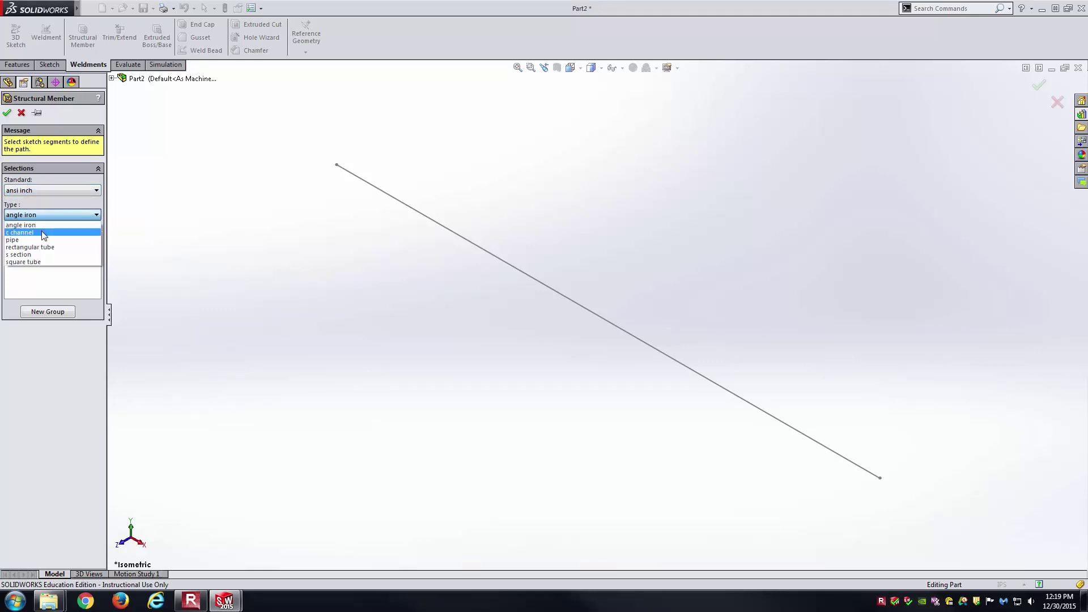
left_click(103, 237)
left_click(67, 243)
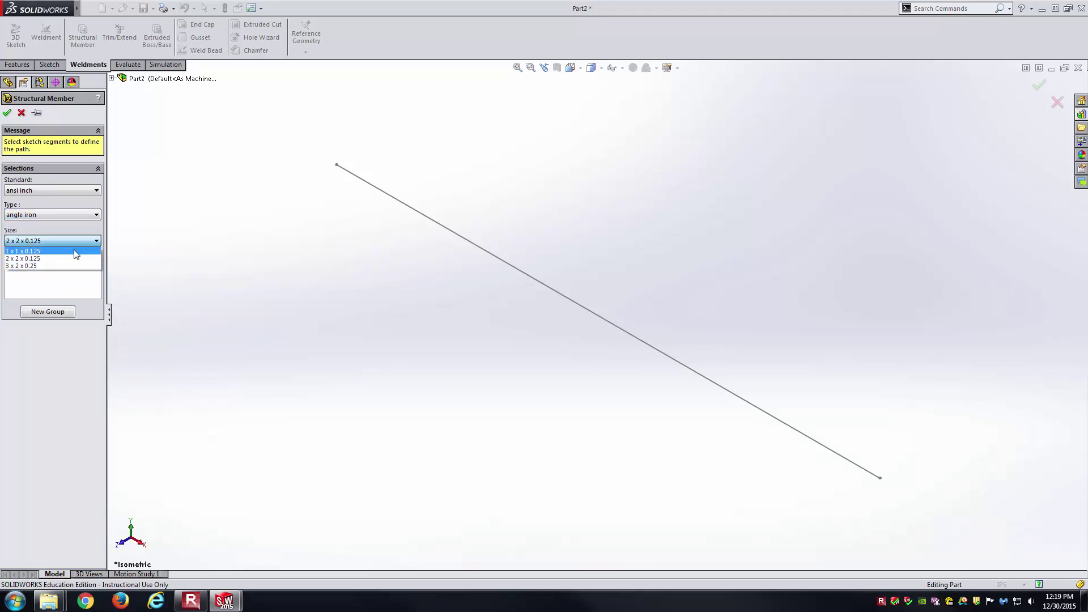
left_click(175, 244)
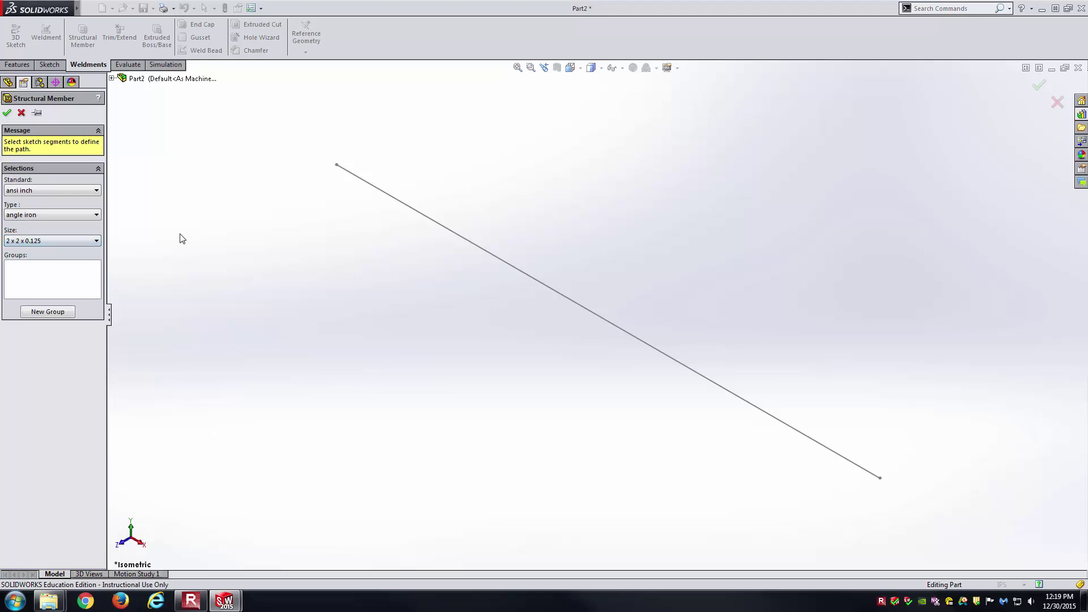
Switch to the default weldment profiles folder, examine the profile files in ansi inch\angle iron, and return to weldment profiles.
mouse_move(49, 605)
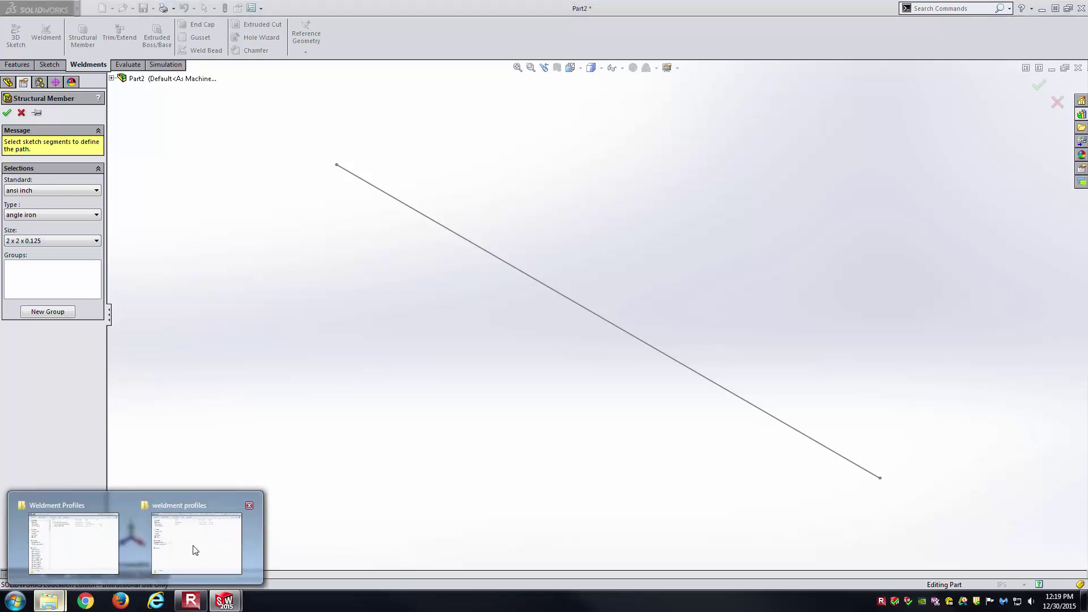
left_click(203, 545)
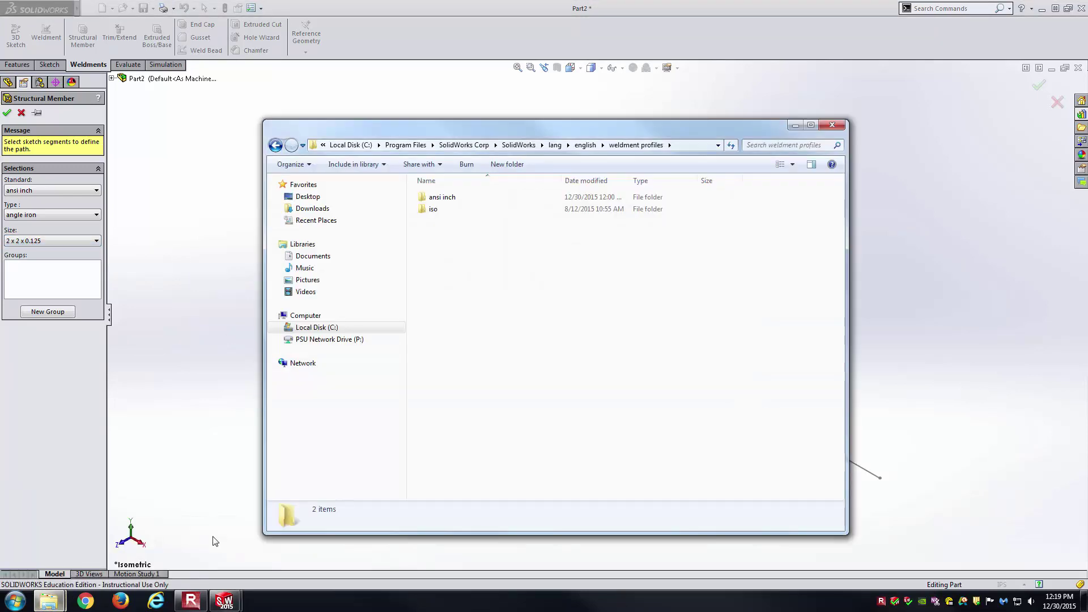
double_click(458, 198)
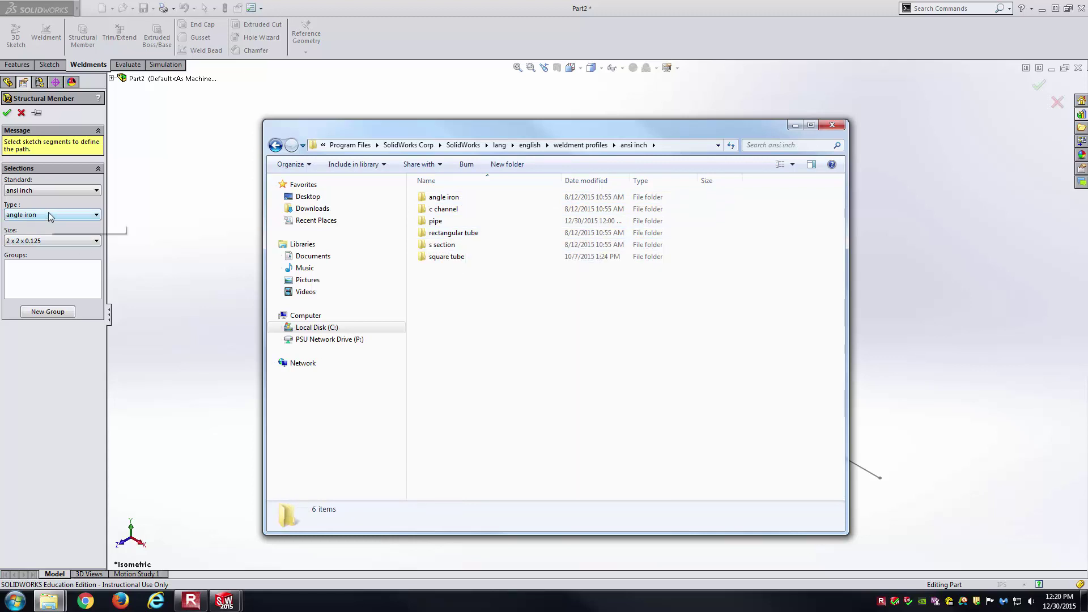
left_click(448, 200)
double_click(450, 200)
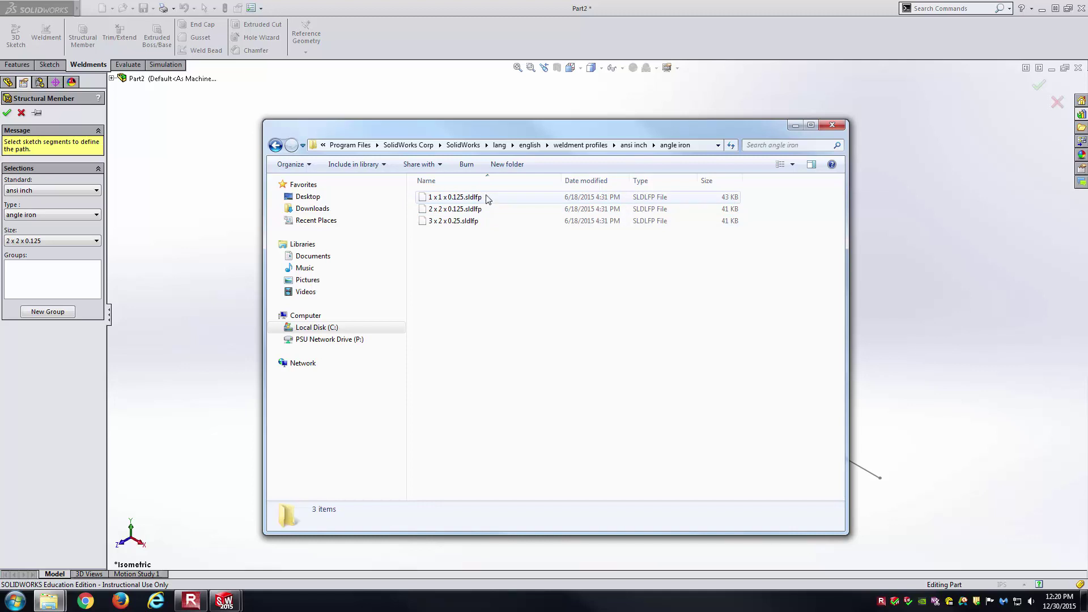
left_click(580, 145)
In the other Weldment Profiles window, examine the AI Round Tubing files within ANSI Inch SldWorks Content and return to Weldment Profiles.
mouse_move(49, 601)
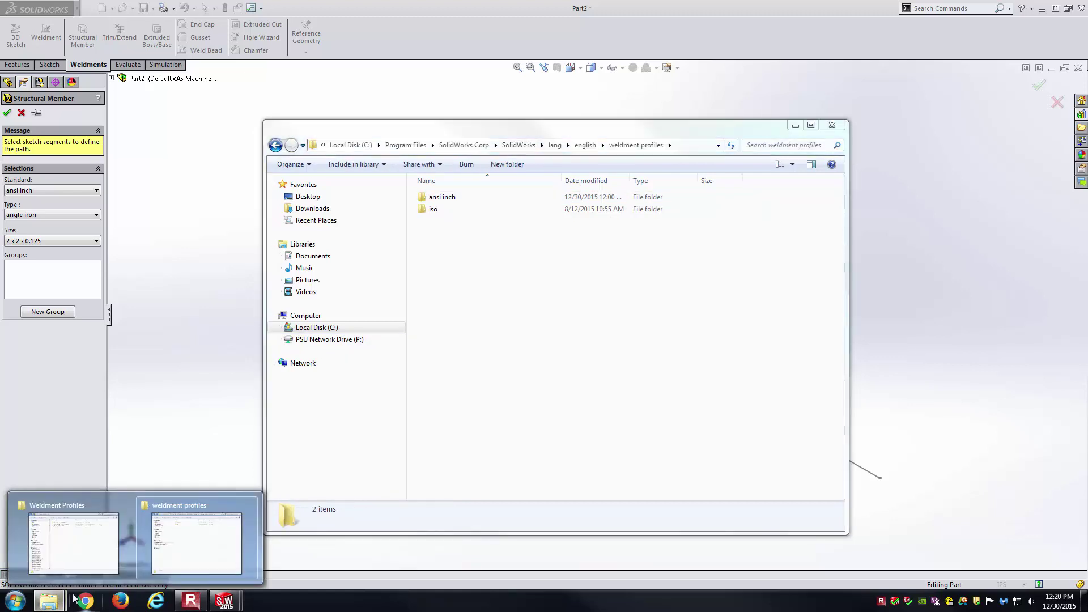
left_click(88, 559)
left_click(488, 169)
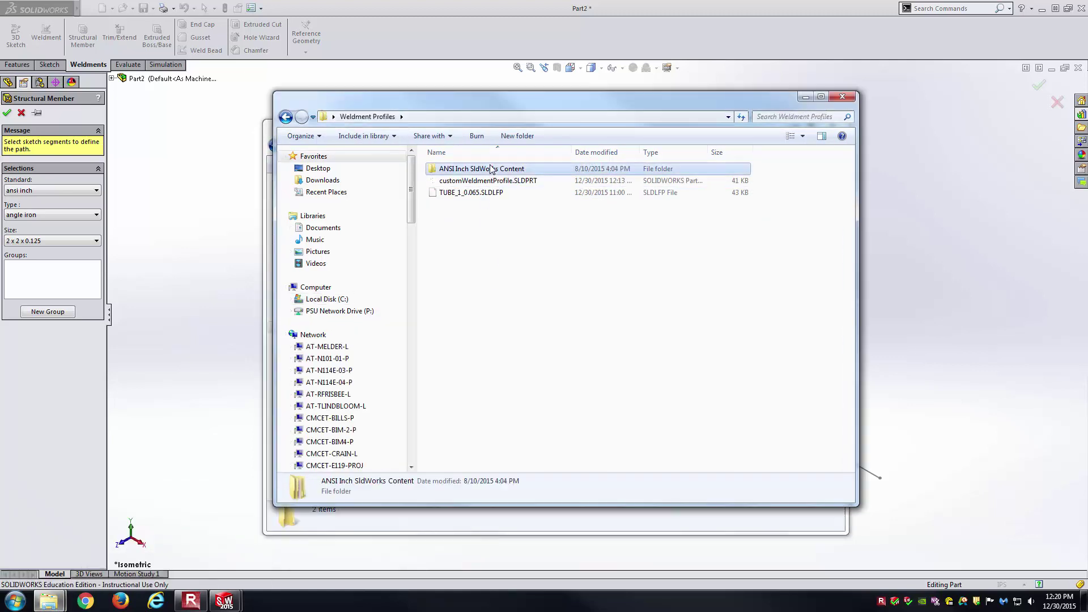
left_click_drag(546, 99, 484, 242)
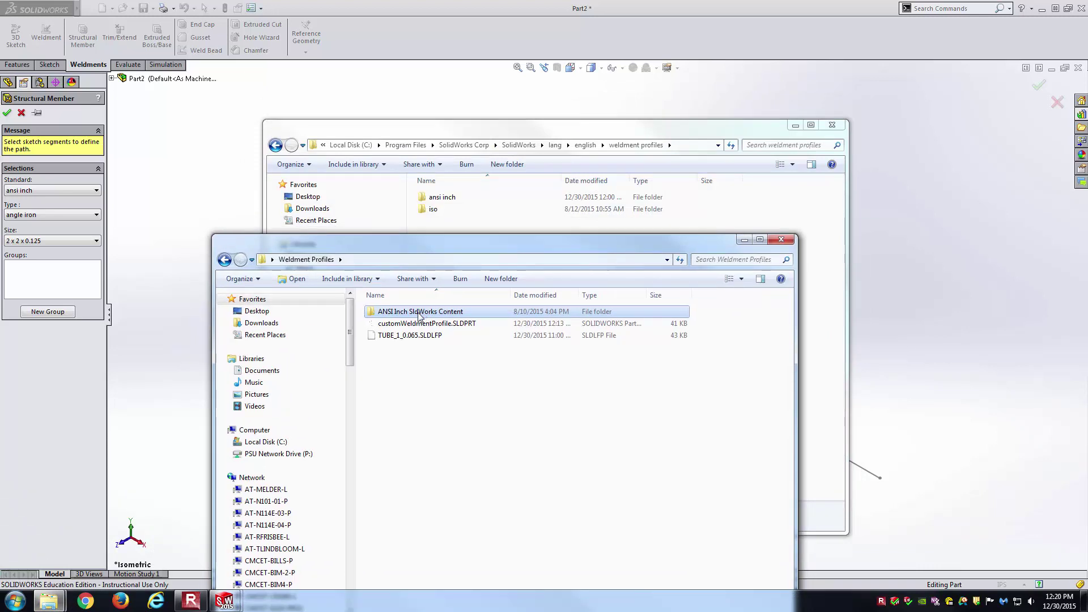
double_click(419, 313)
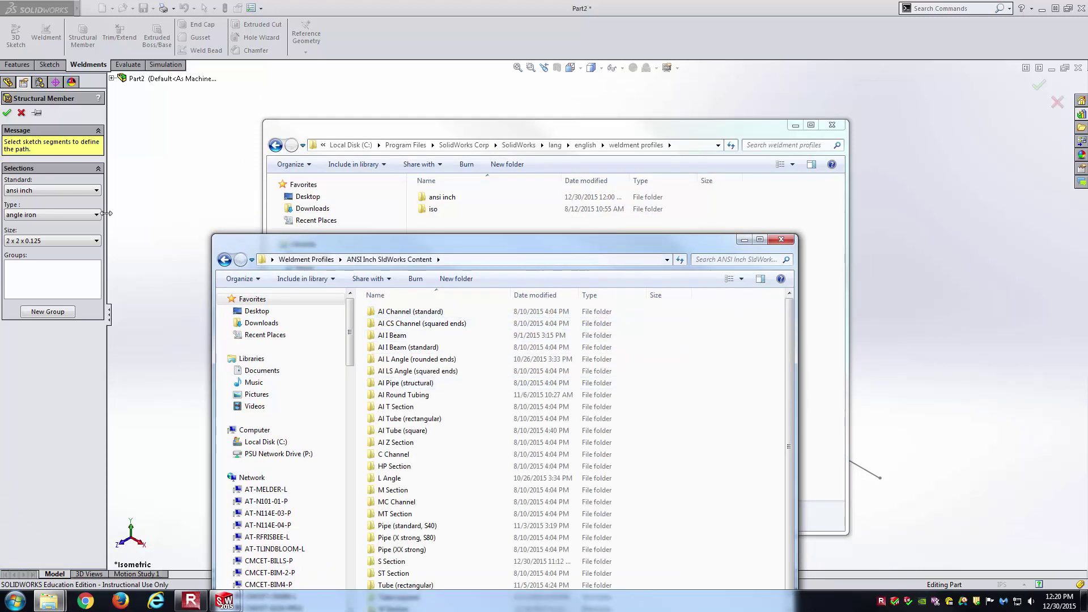
left_click(405, 397)
double_click(405, 396)
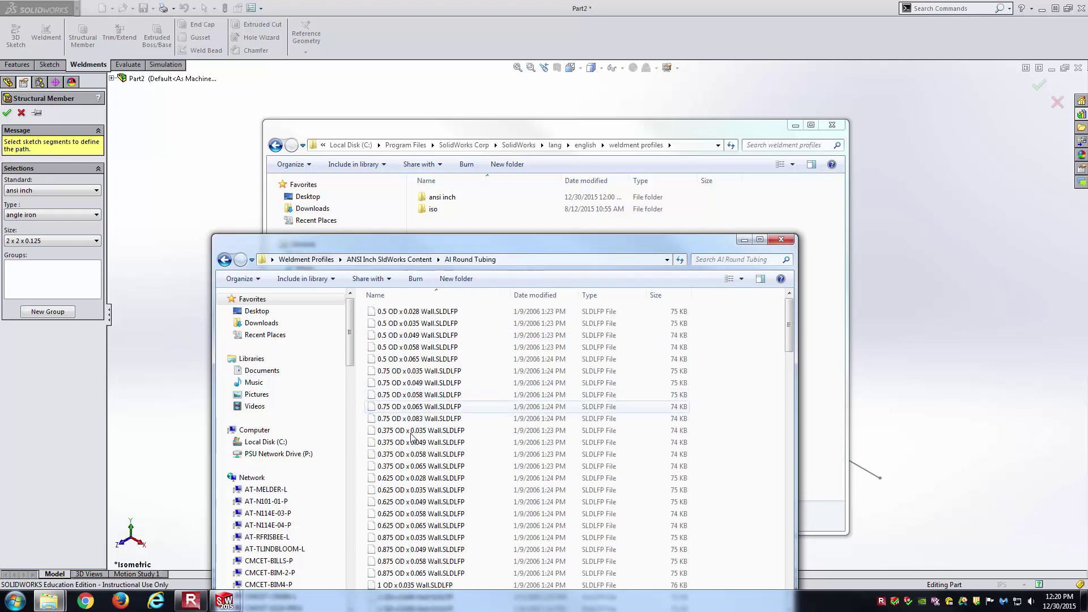
left_click(392, 259)
left_click(313, 259)
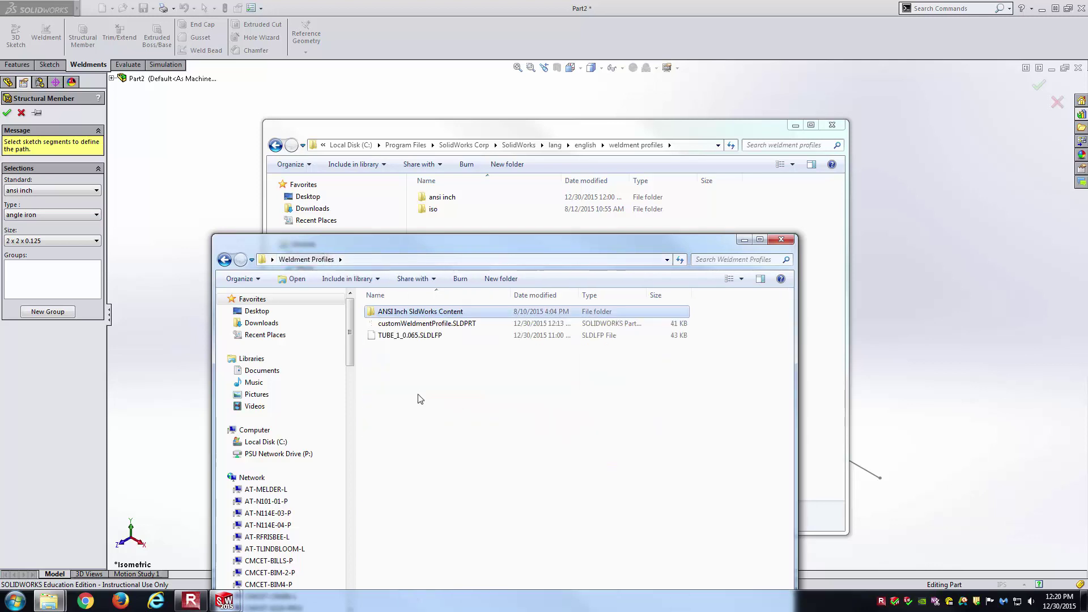
Copy the ANSI Inch SldWorks Content folder into the default weldment profiles folder and minimize both Explorer windows.
left_click(802, 214)
key("ctrl+v")
left_click(543, 346)
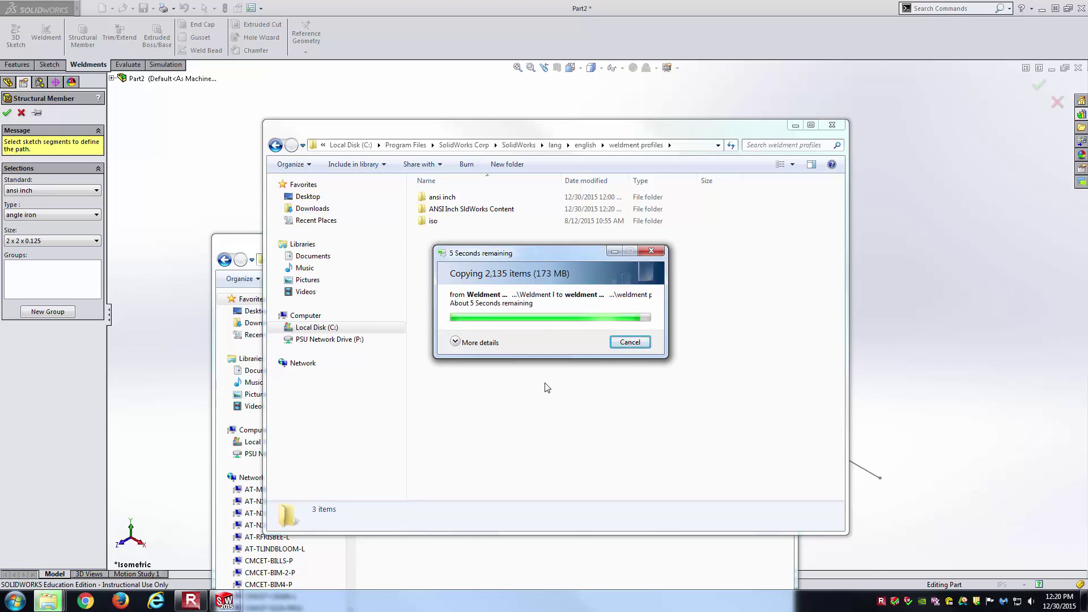
left_click(635, 561)
left_click(745, 239)
left_click(795, 125)
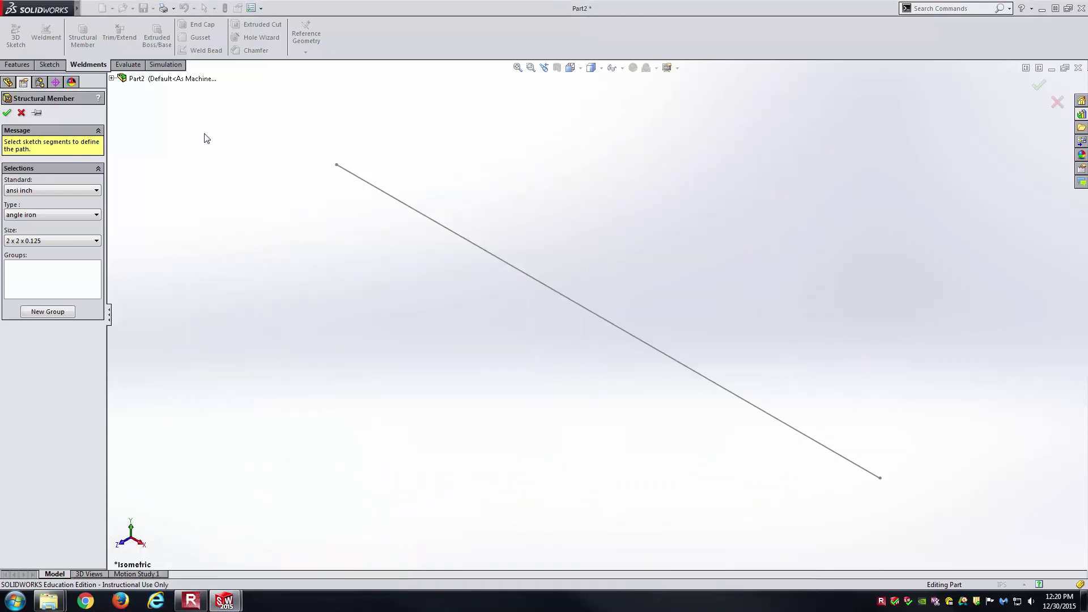
Restart the Structural Member command and choose standard ANSI Inch SldWorks Content, type s section and size S3x5.7.
left_click(21, 111)
left_click(83, 36)
left_click(77, 190)
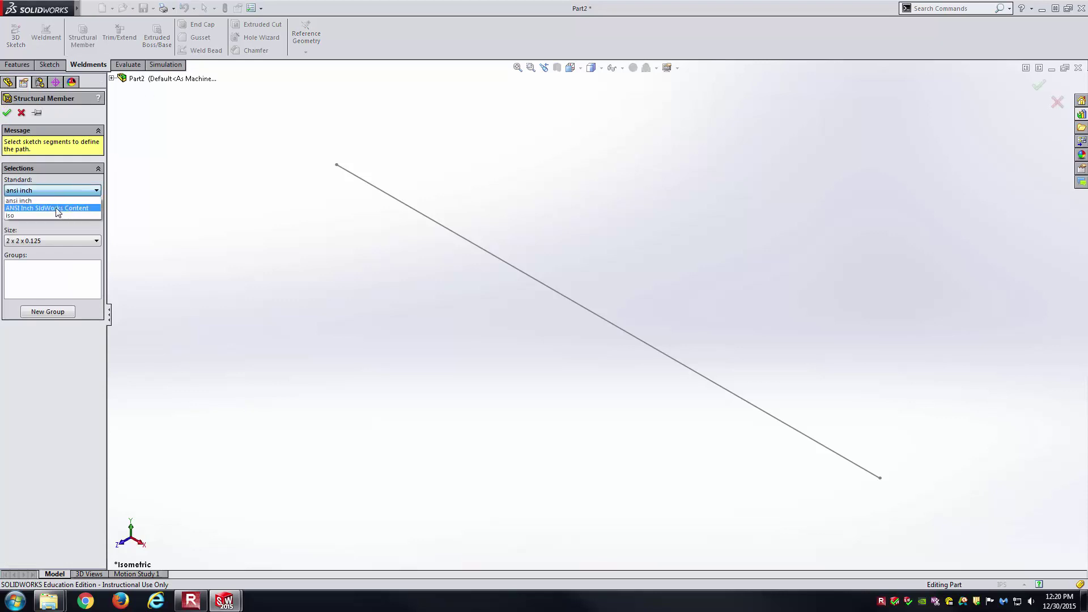
left_click(77, 209)
left_click(56, 215)
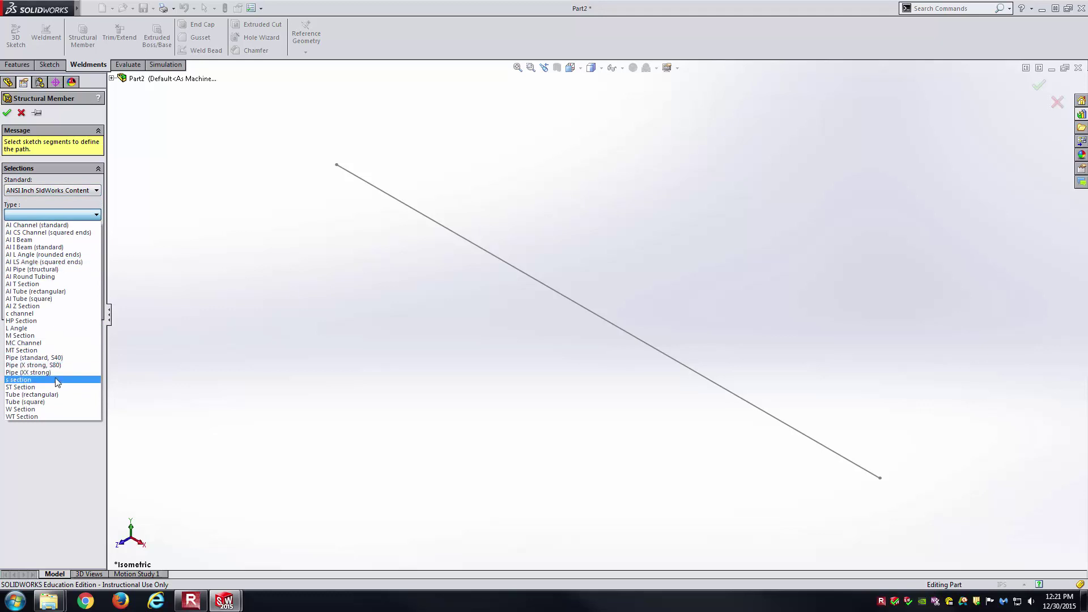
left_click(56, 380)
left_click(51, 241)
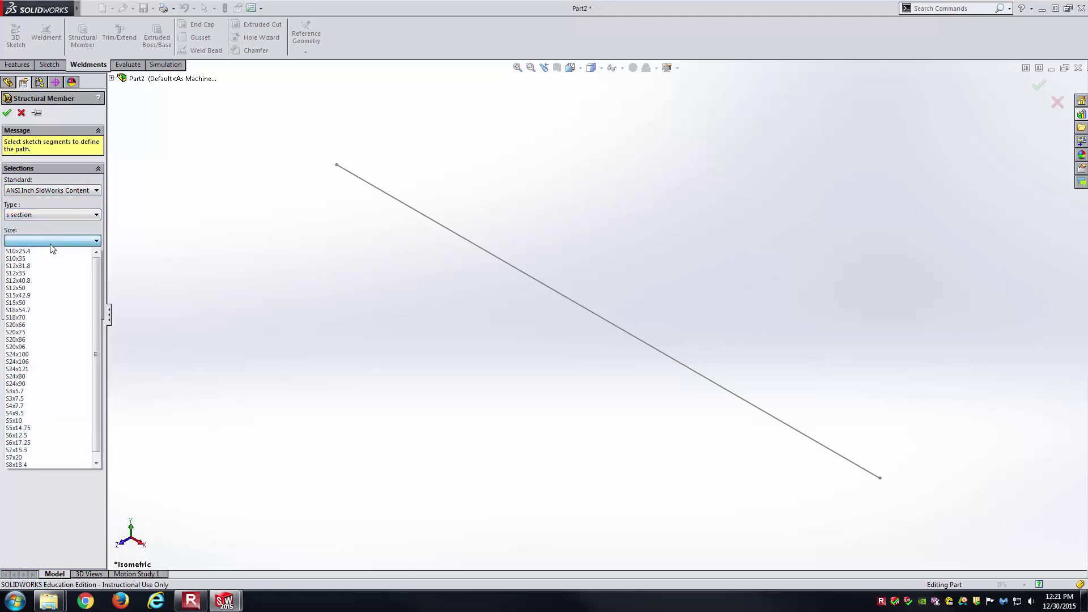
left_click(43, 391)
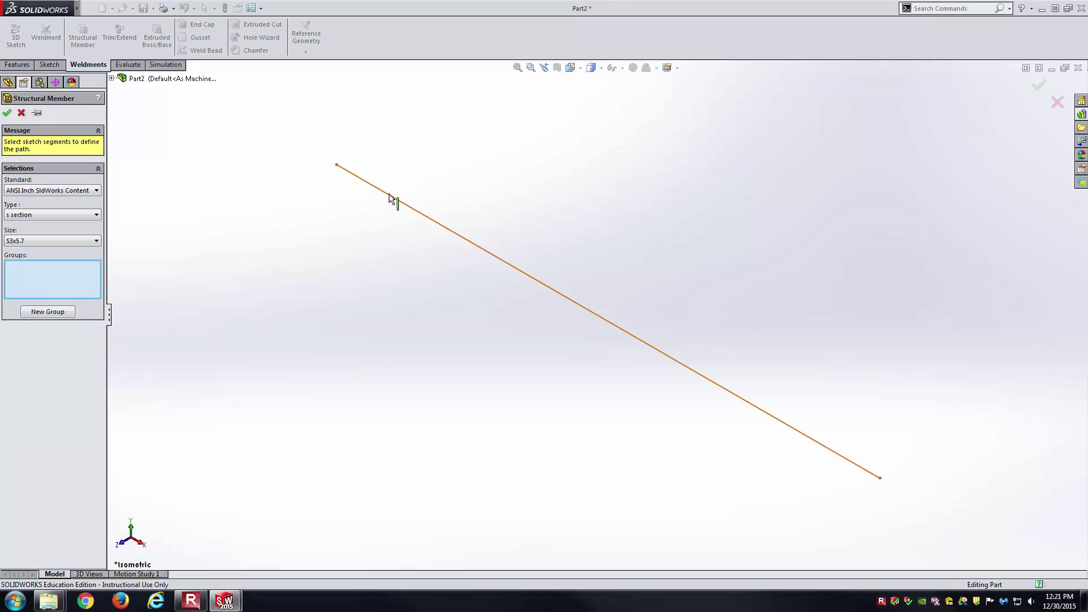
Create the structural member along the sketch line with a rotation angle of 90 degrees and show it in isometric view.
left_click(386, 222)
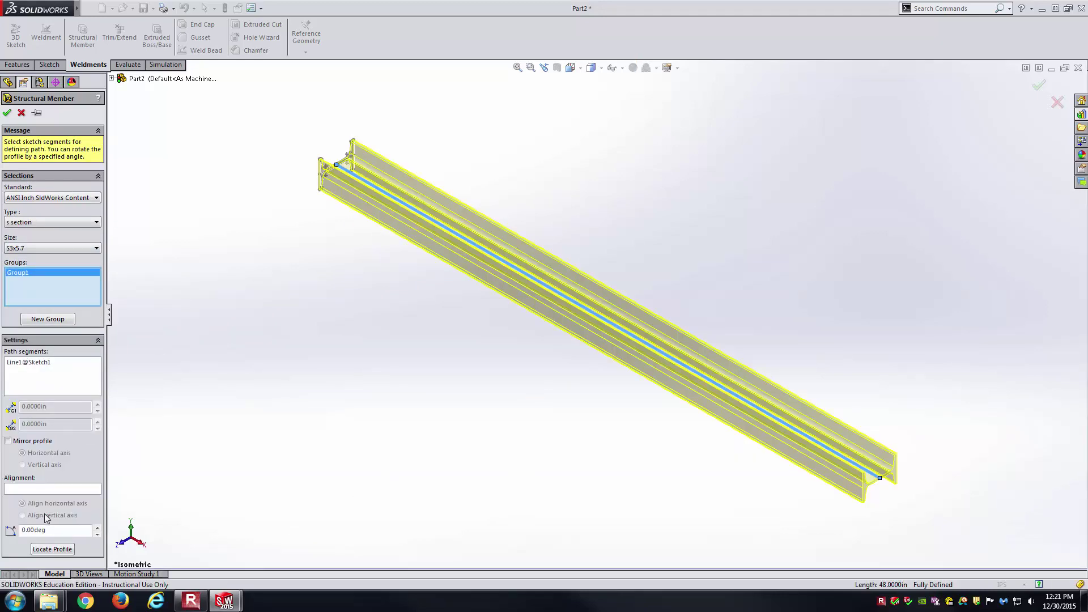
double_click(58, 528)
type("90")
key("Return")
middle_click_drag(322, 420, 625, 357)
key("ctrl+7")
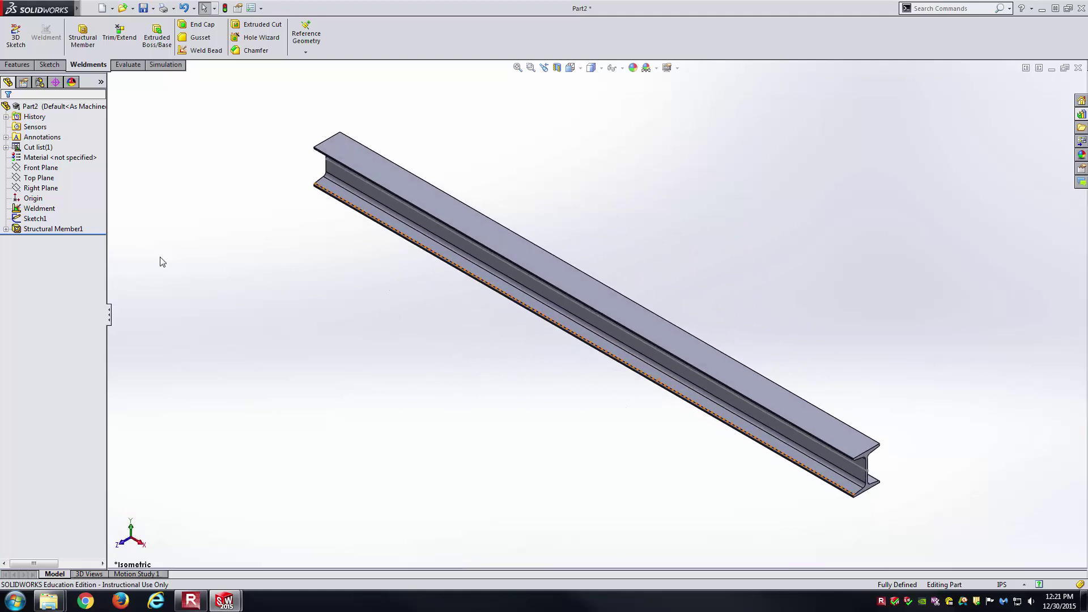
Edit the structural member, try the AI Round Tubing type, browse the other profile types, and close the edit.
right_click(82, 229)
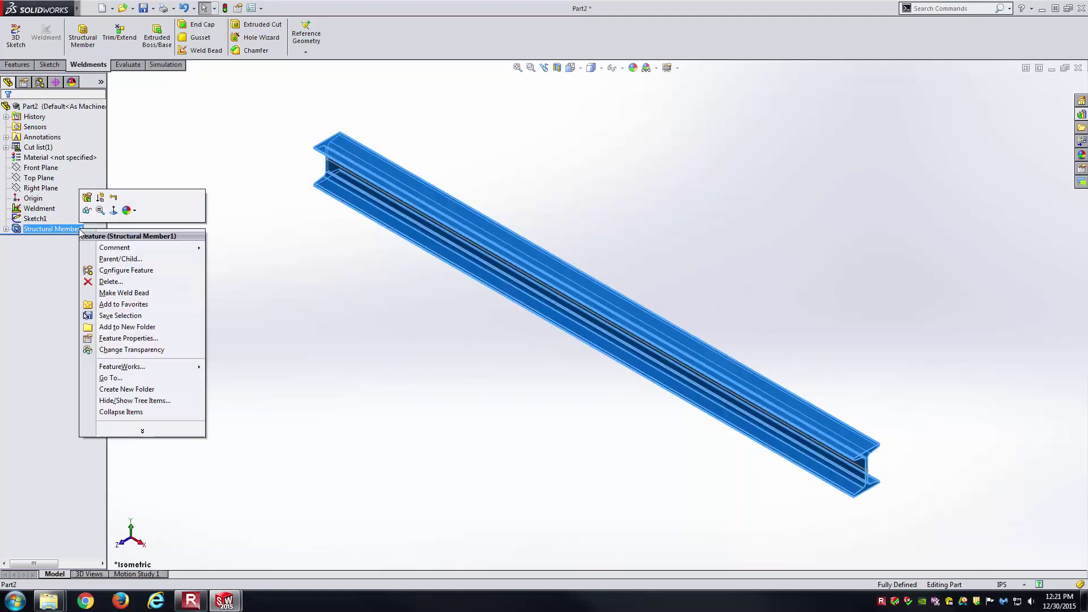
left_click(88, 197)
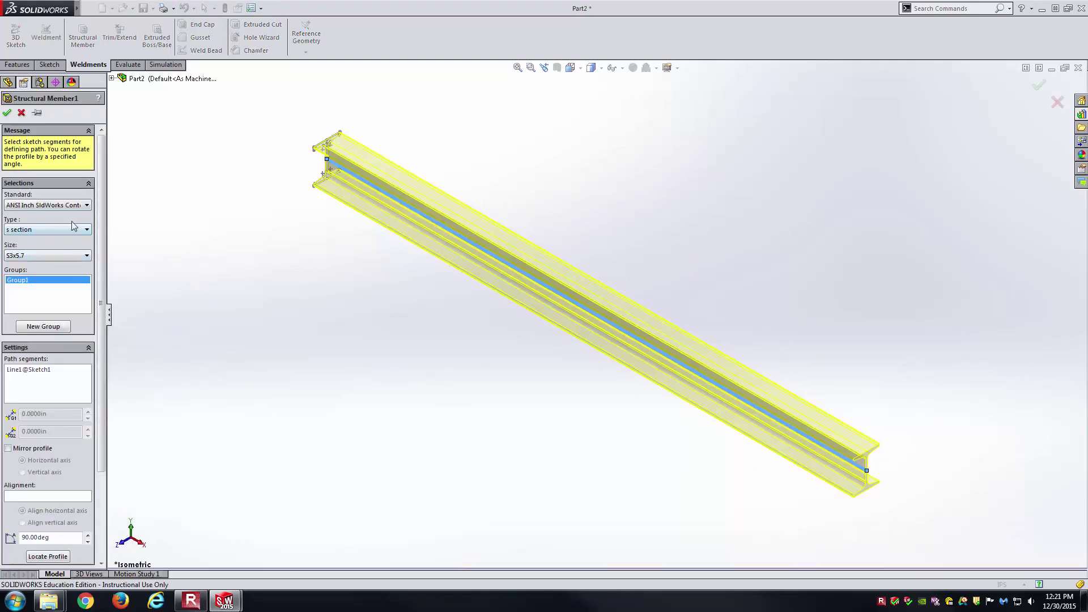
left_click(61, 230)
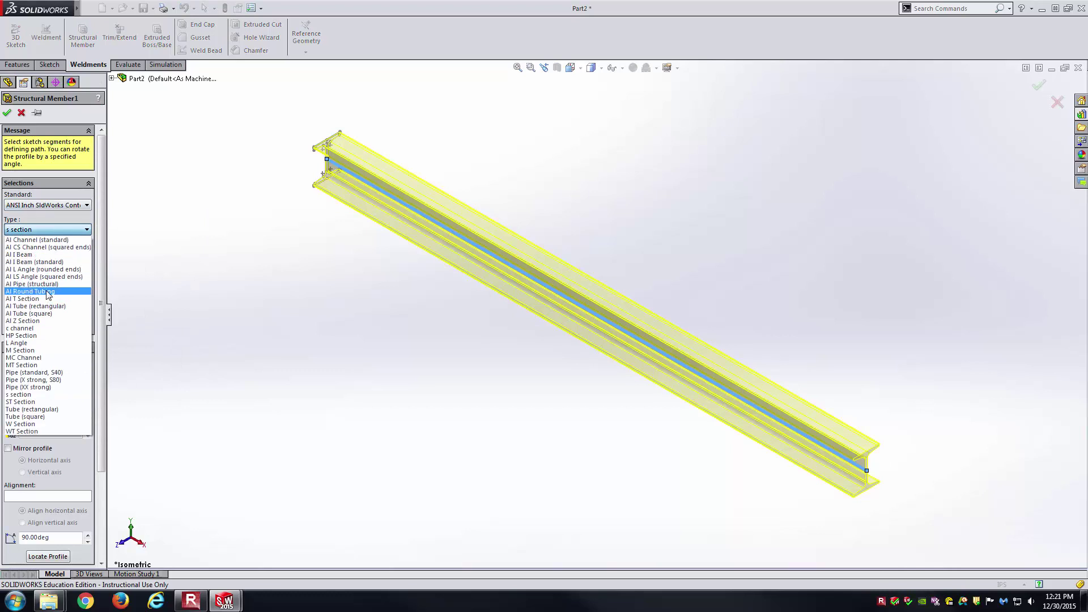
left_click(48, 292)
left_click(59, 229)
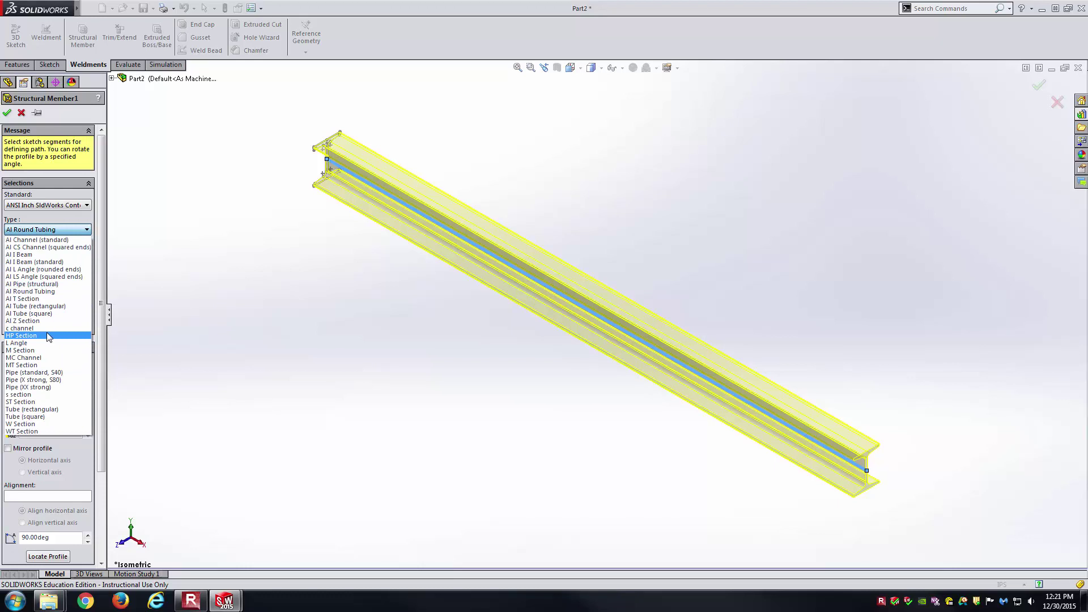
left_click(19, 133)
left_click(7, 113)
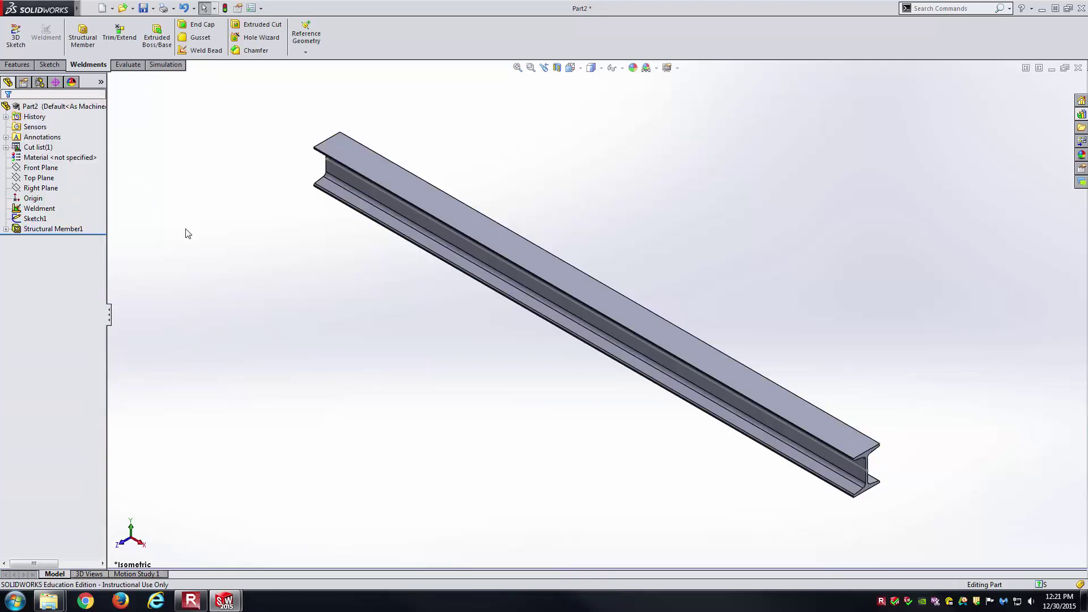
Delete the structural member feature together with its dependent plane and sketch.
left_click(67, 228)
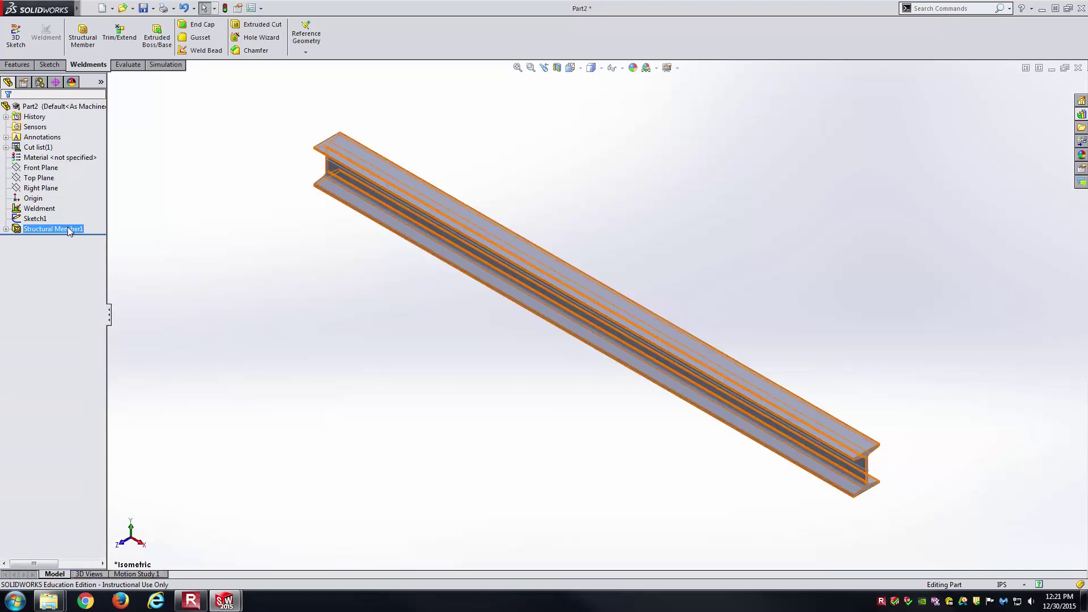
right_click(67, 226)
left_click(93, 281)
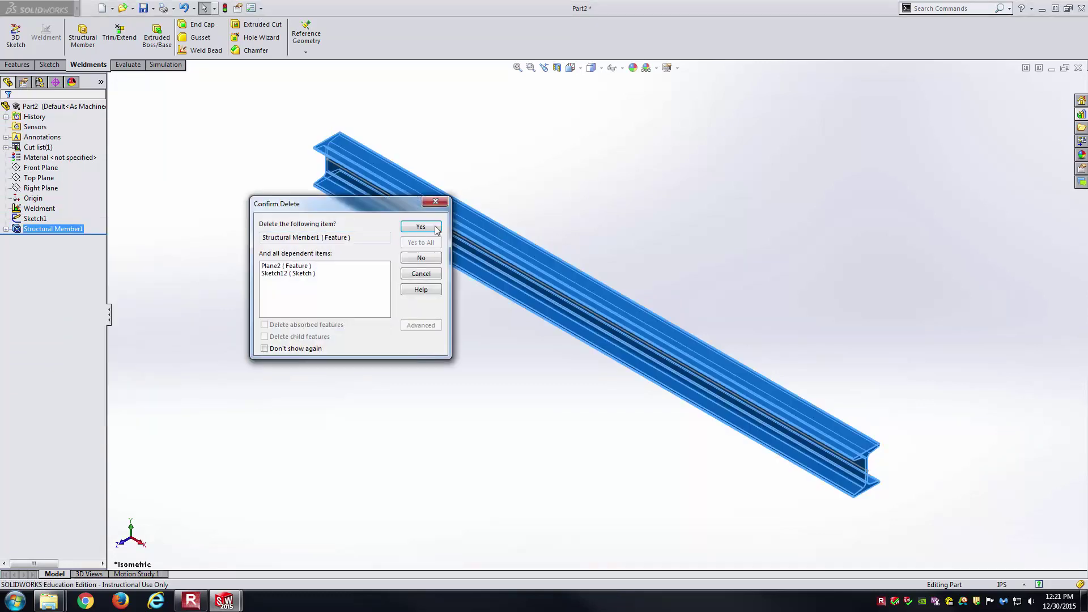
left_click(404, 228)
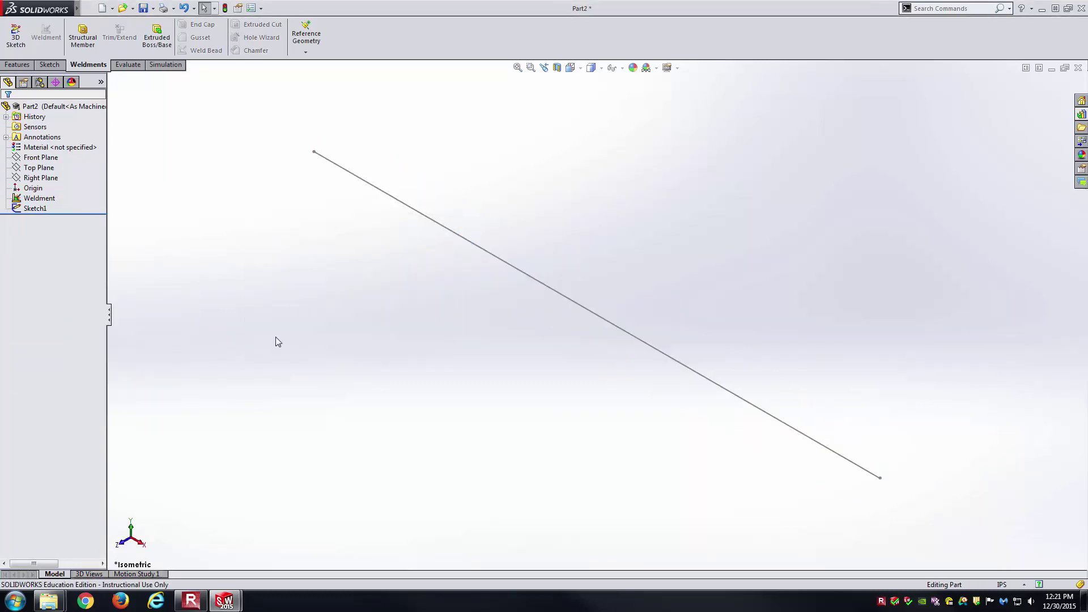
Switch to customWeldmentProfile.SLDPRT, open the sketch of two concentric circles for editing, and examine its geometry and dimensions.
left_click(224, 600)
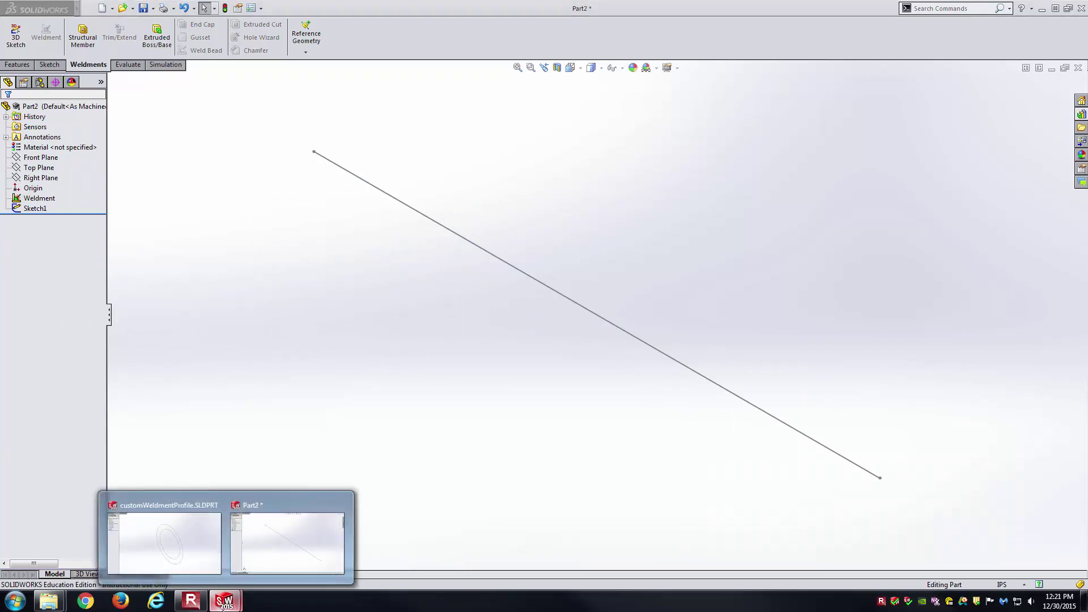
left_click(177, 556)
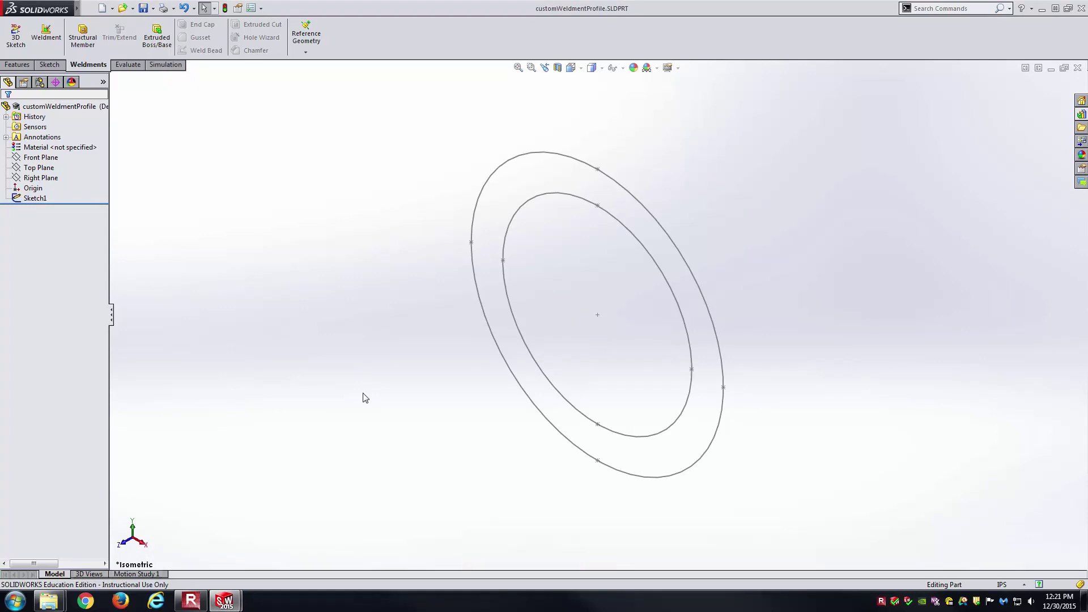
left_click(38, 158)
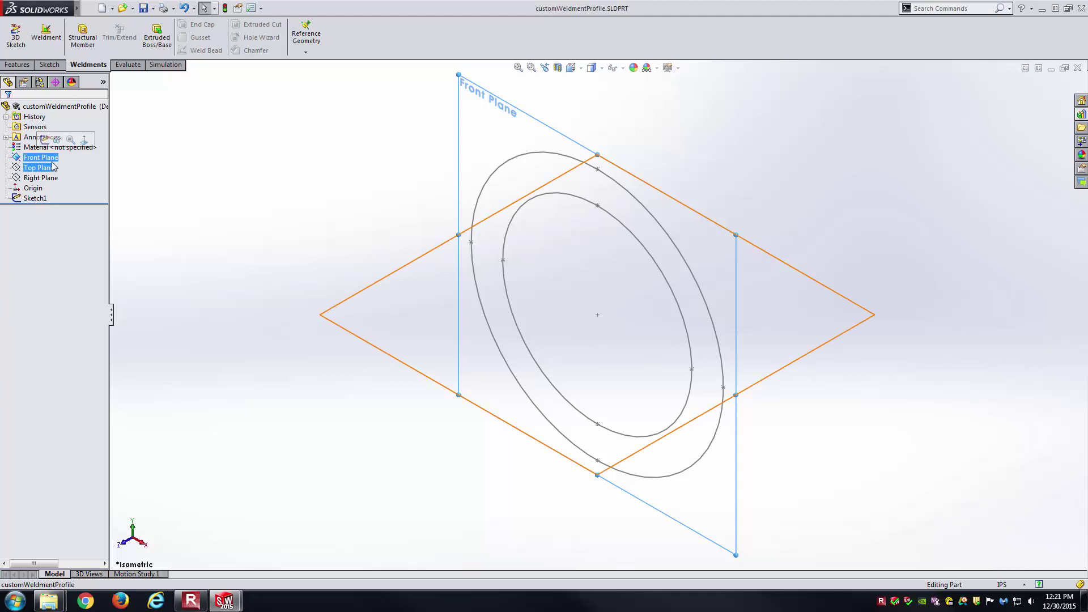
left_click(36, 198)
left_click(65, 177)
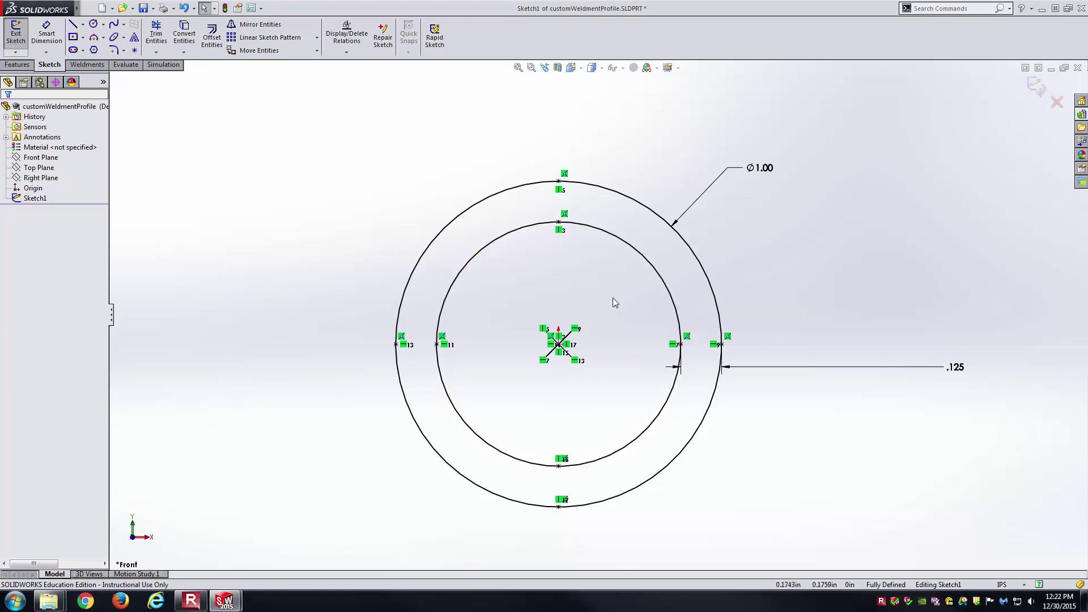
mouse_move(586, 343)
middle_mouse_down()
mouse_move(595, 309)
mouse_move(576, 364)
middle_mouse_up()
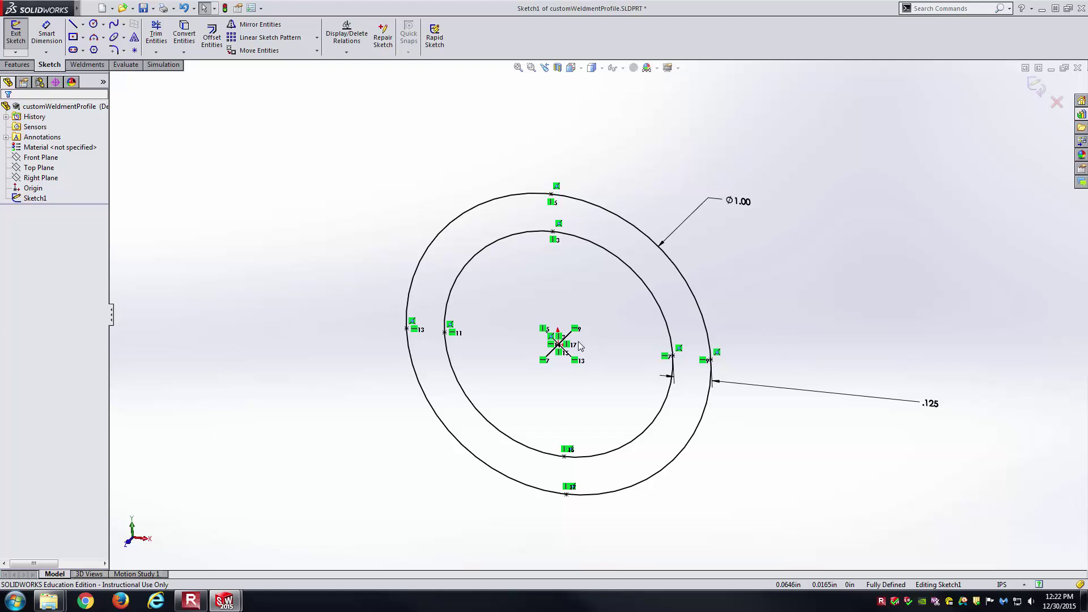
Finish editing the concentric-circle profile sketch, show it in isometric view, and save customWeldmentProfile.SLDPRT.
middle_click_drag(593, 331, 592, 358)
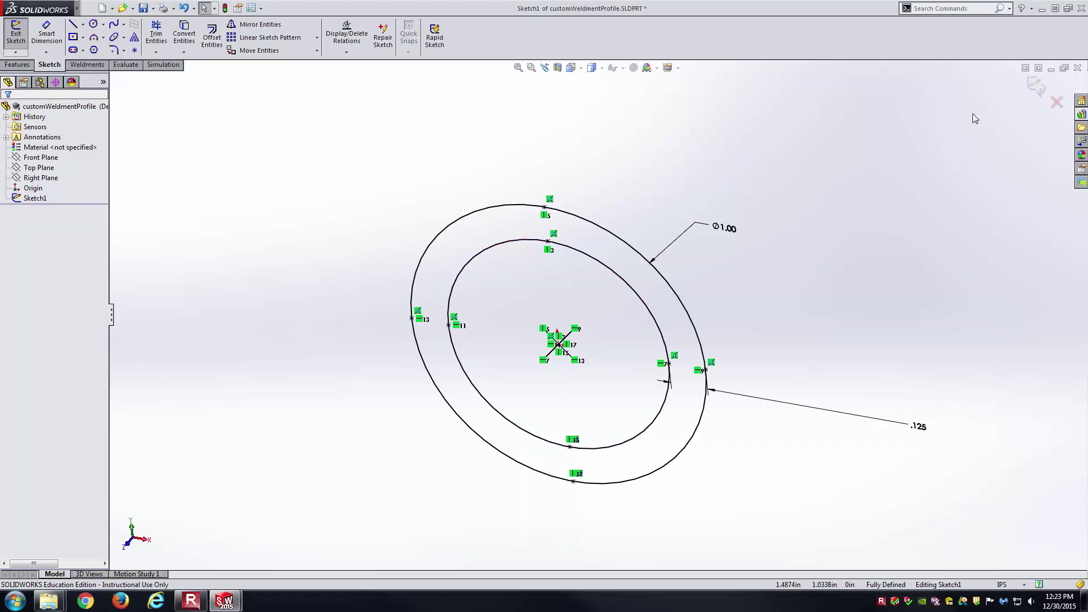
left_click(1033, 86)
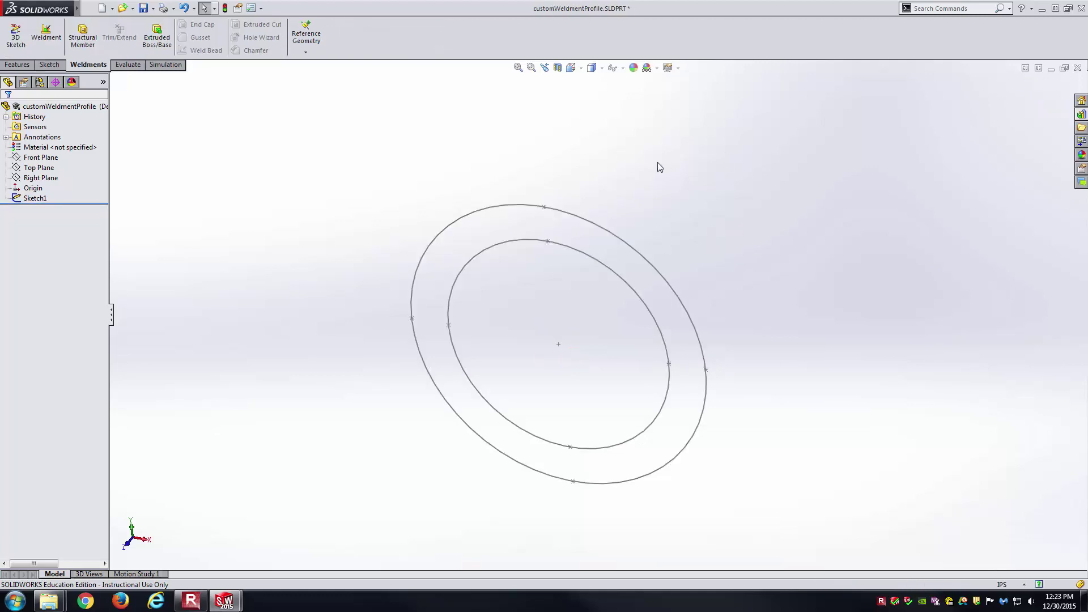
key("ctrl+7")
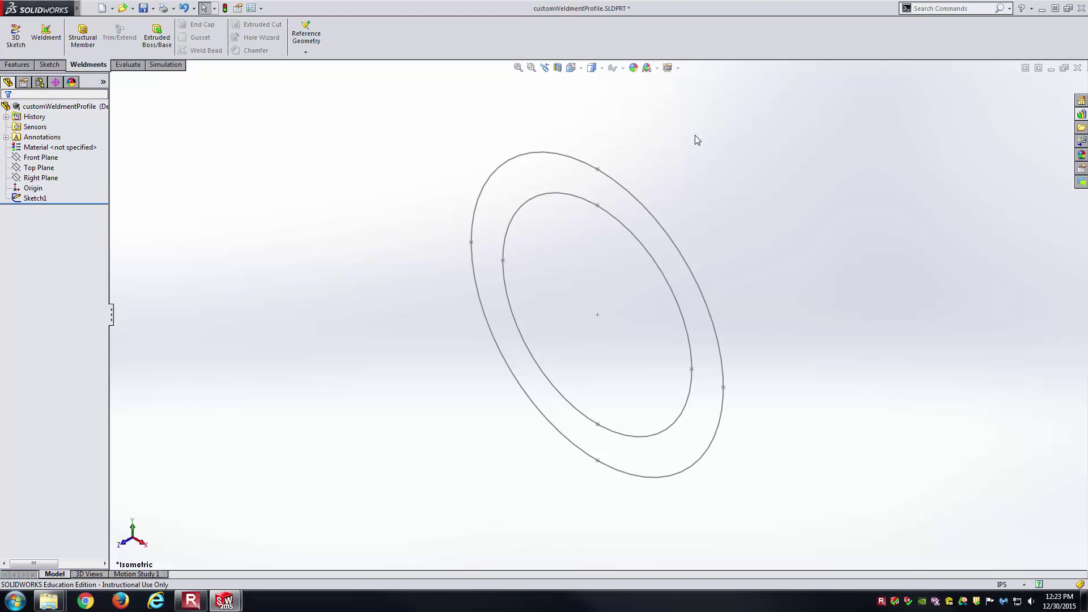
left_click(144, 8)
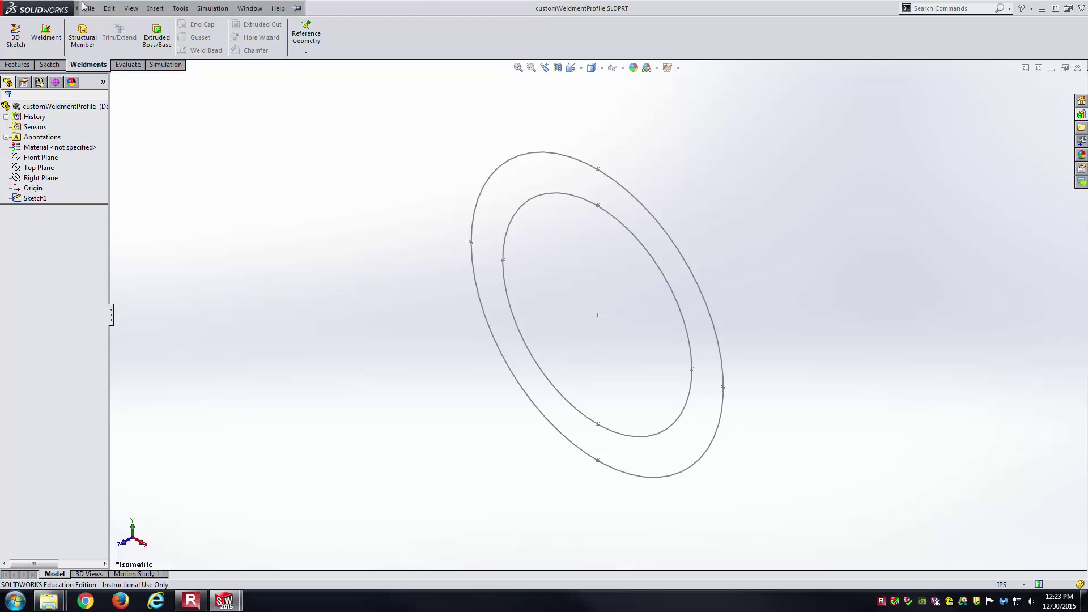
left_click(90, 8)
left_click(113, 104)
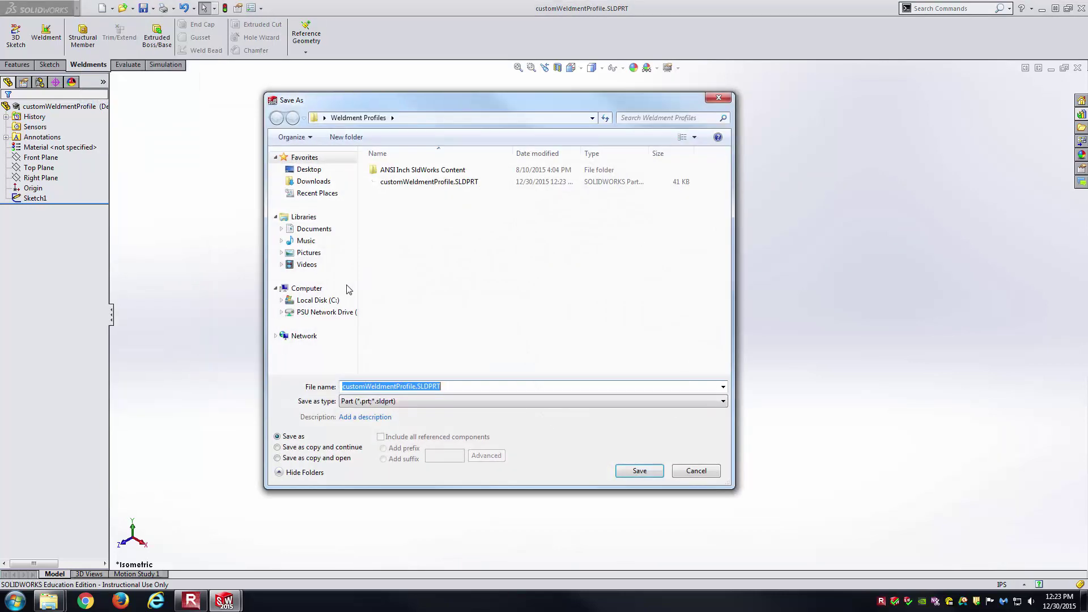
left_click(307, 169)
double_click(469, 321)
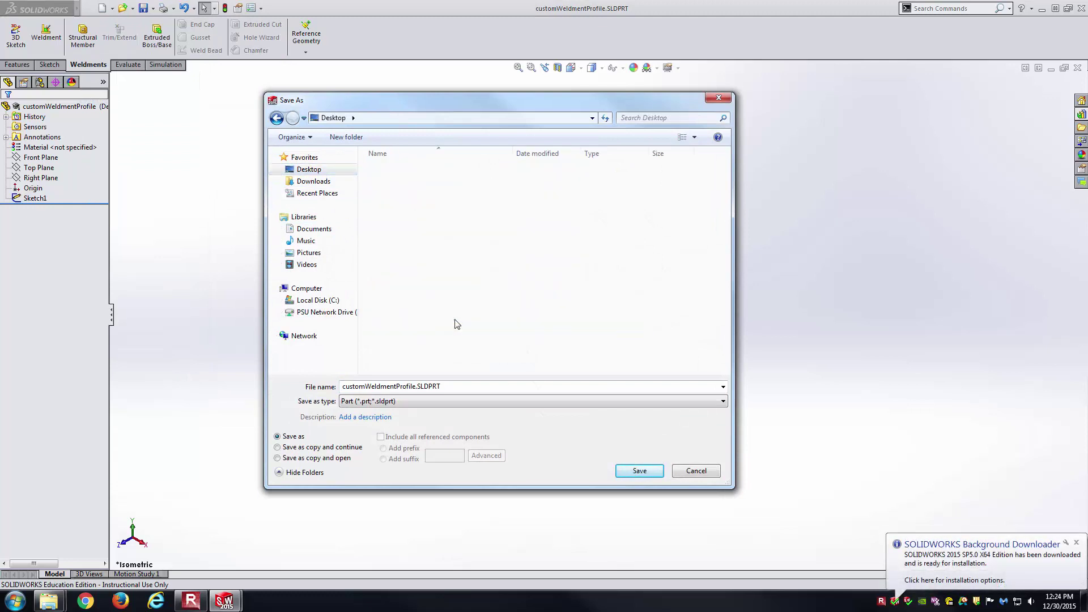
left_click(422, 400)
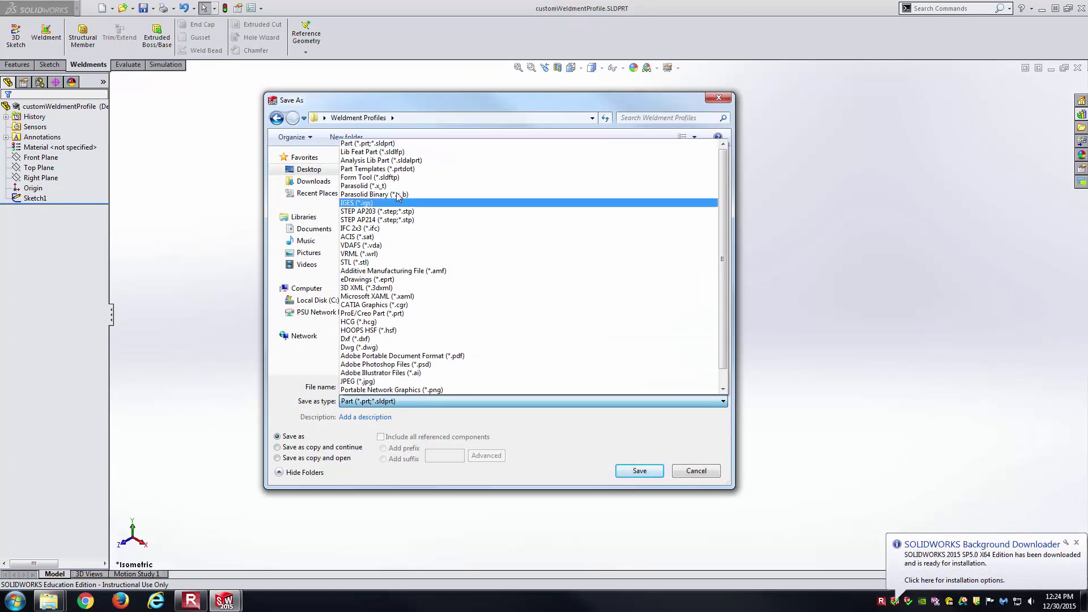
left_click(403, 153)
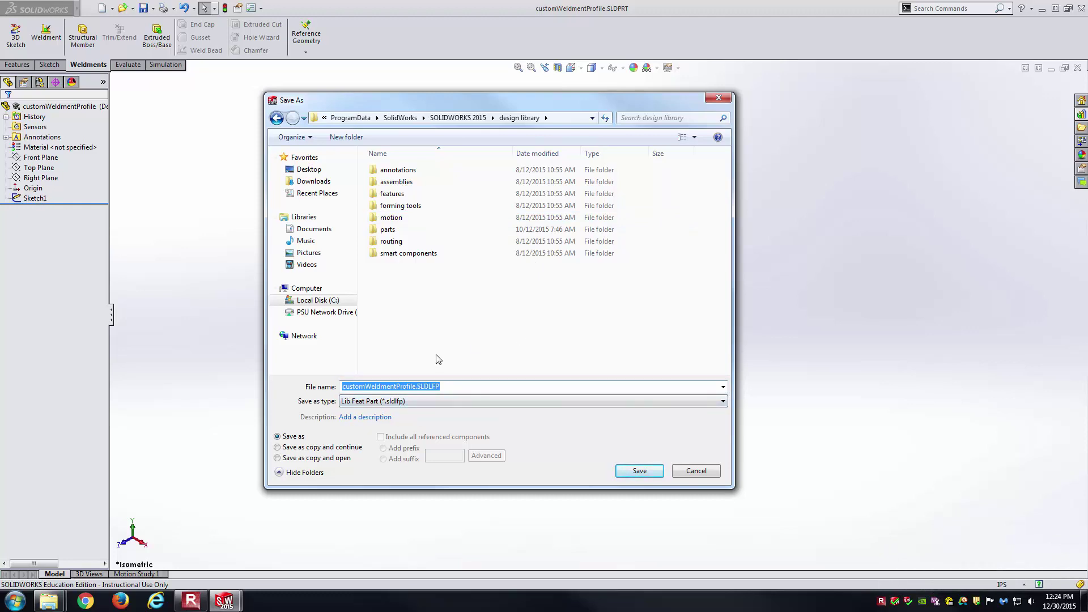
key("Escape")
With Sketch1 selected, begin saving the part as a Lib Feat Part (*.sldlfp) in the desktop's Weldment Profiles folder.
left_click(31, 198)
left_click(33, 199)
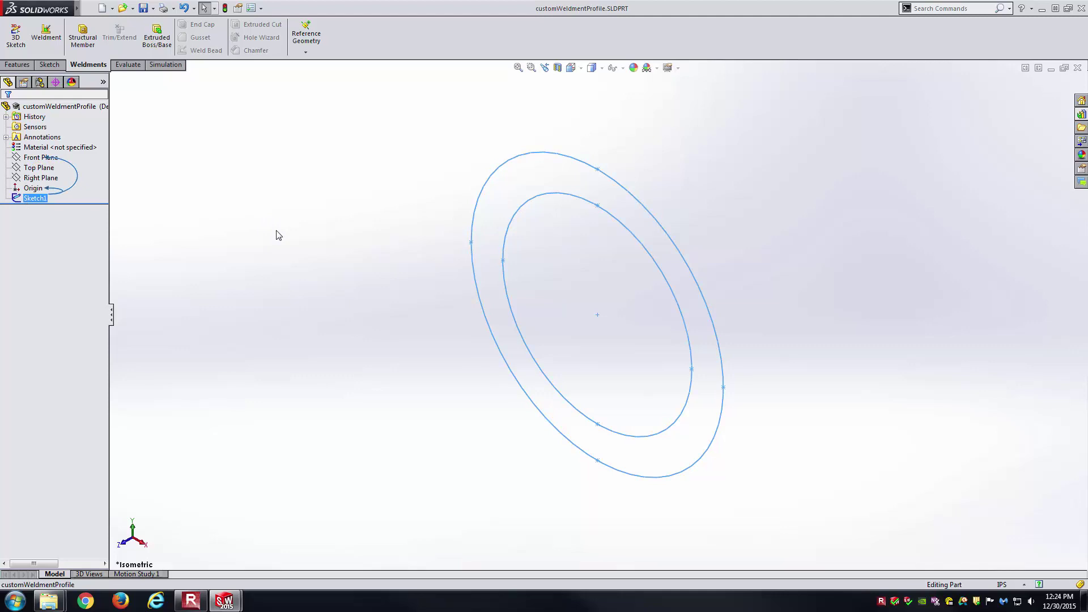
left_click(85, 8)
left_click(114, 108)
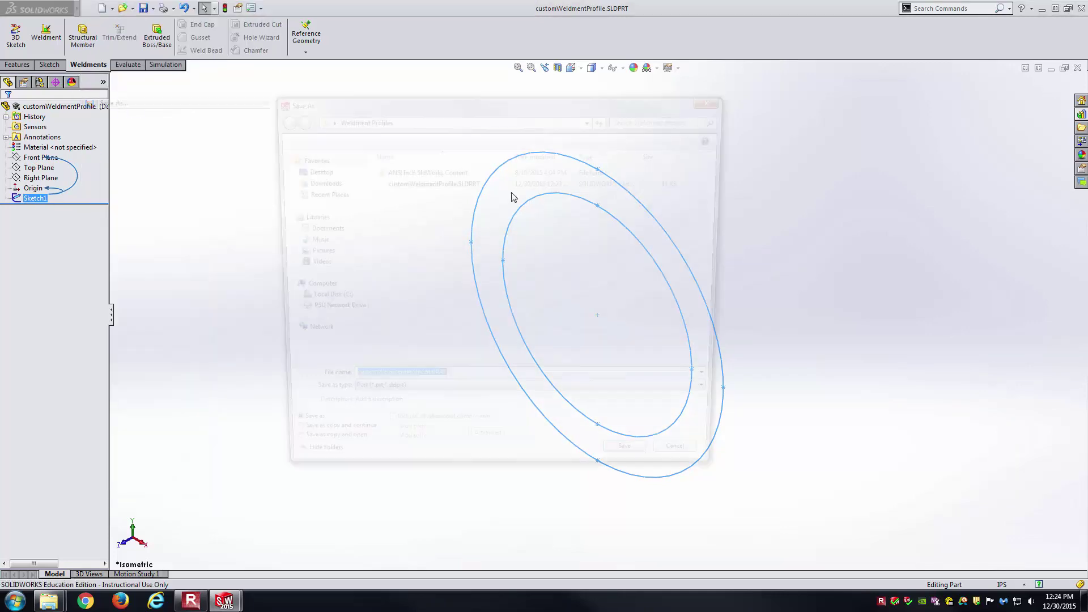
left_click(420, 398)
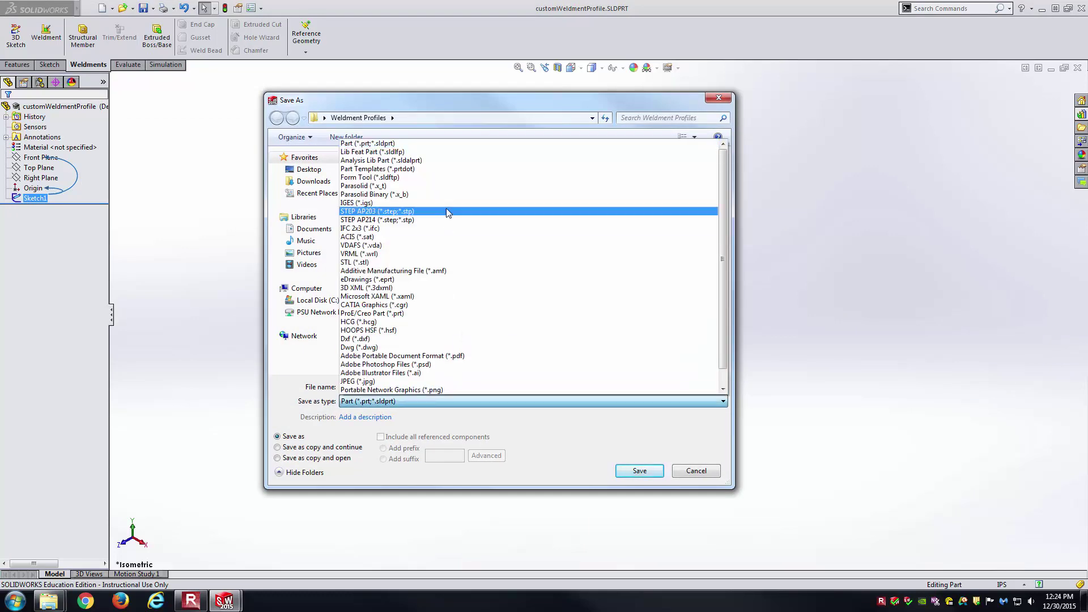
left_click(434, 152)
left_click(334, 170)
double_click(426, 320)
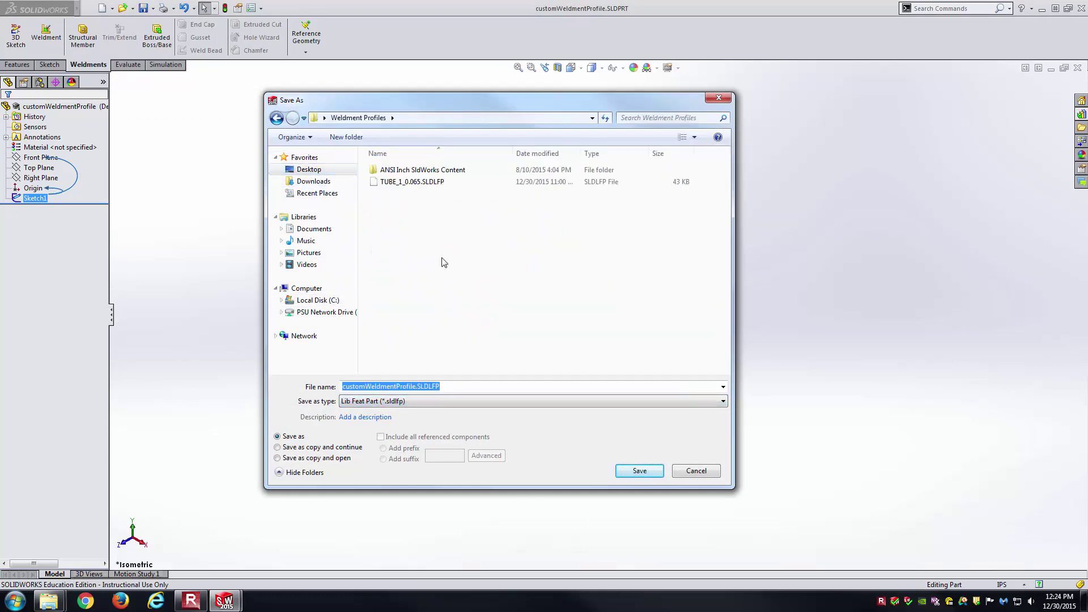
Name the library feature part TUBE_1_0.125 and save it.
left_click(430, 388)
double_click(439, 391)
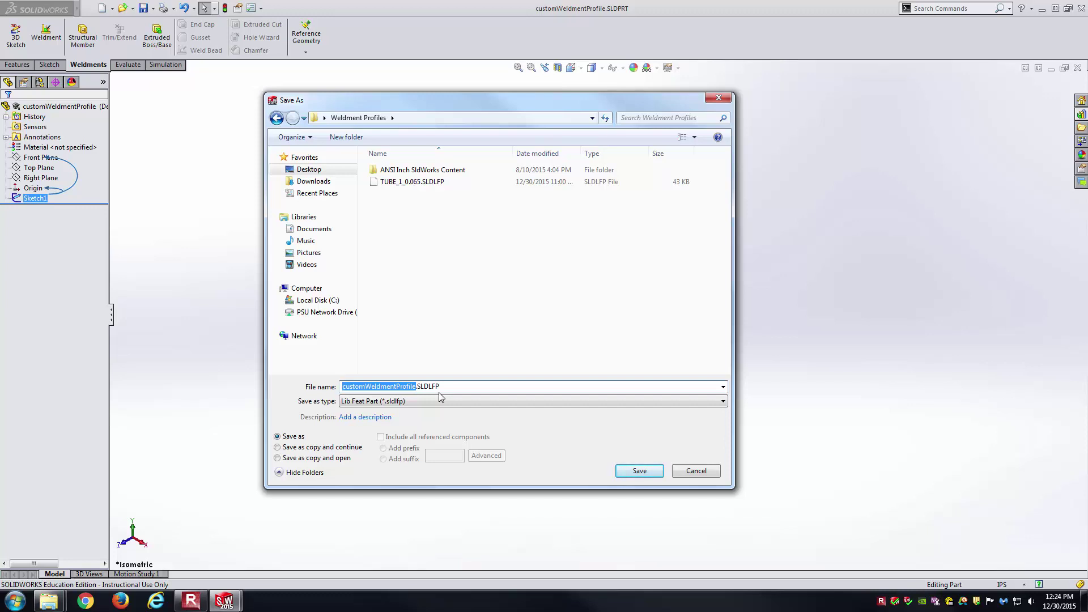
type("TUBE_")
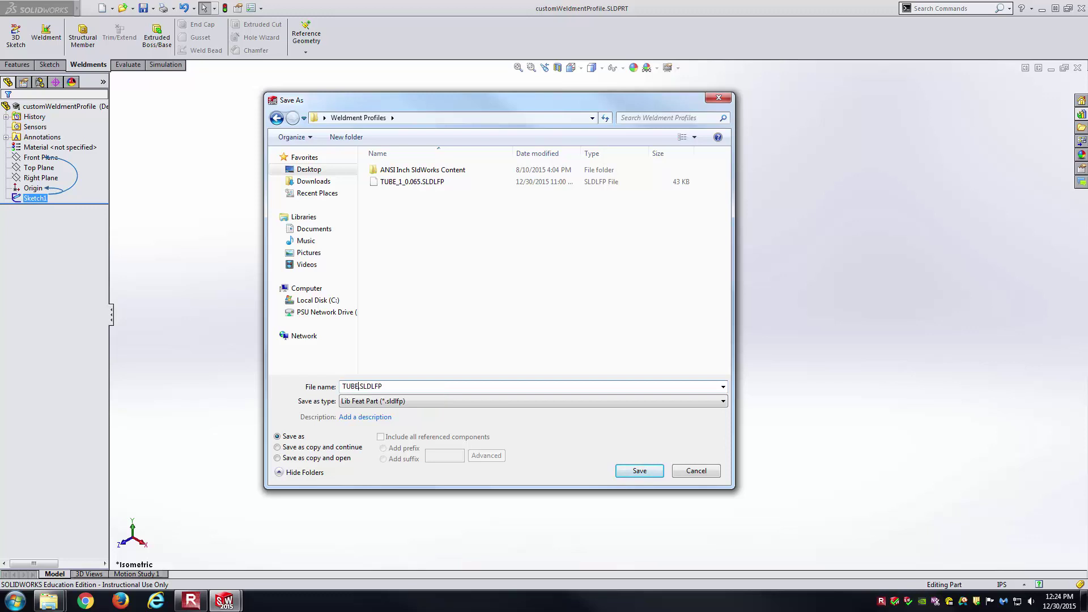
type("1_0.125")
left_click(639, 471)
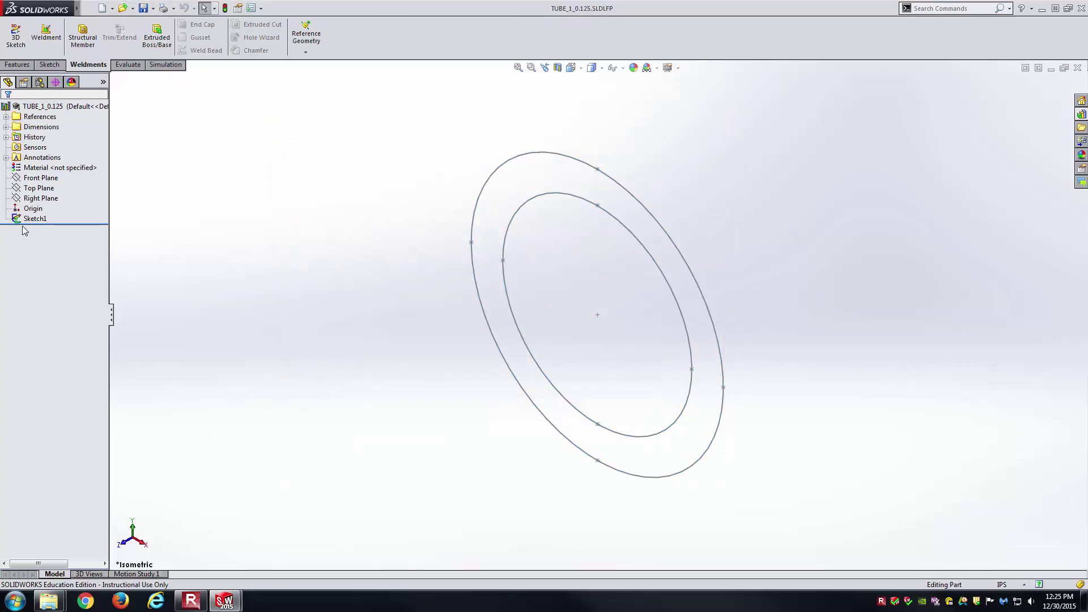
Check Sketch1 in the feature tree of the library part and close TUBE_1_0.125.SLDLFP.
left_click(24, 220)
left_click(28, 230)
left_click(1077, 67)
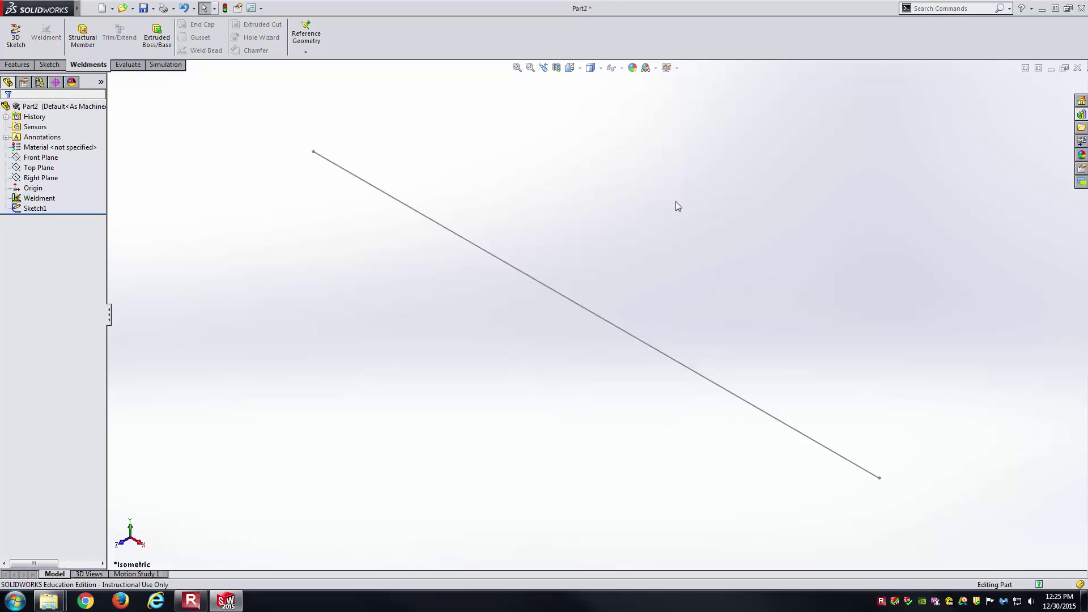
Switch to File Explorer and arrange the installed weldment profiles folder beside the Weldment Profiles folder containing the tube files.
mouse_move(49, 600)
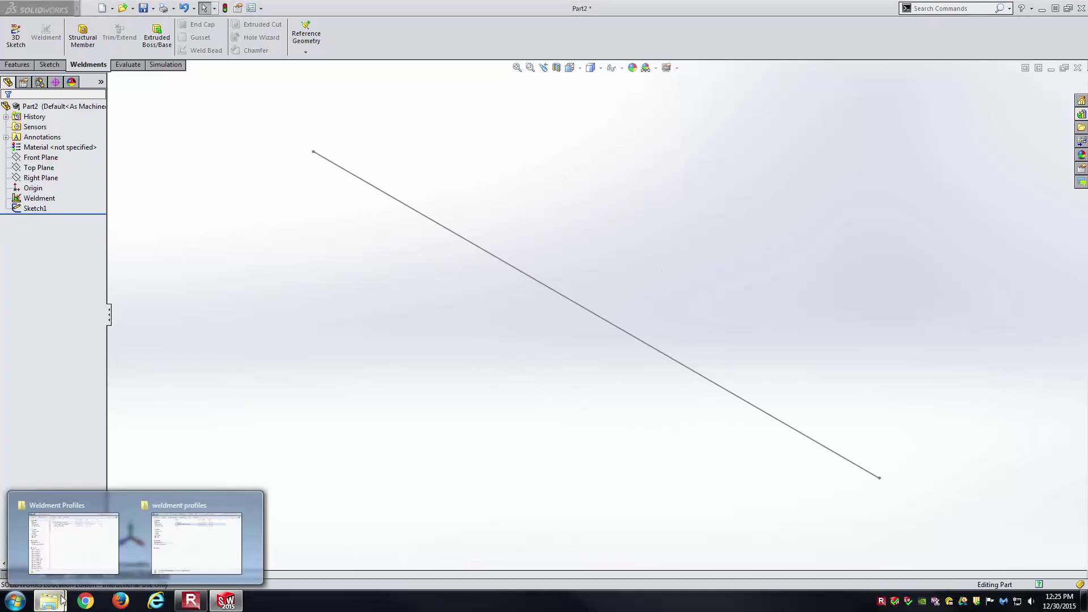
left_click(214, 545)
left_click(484, 392)
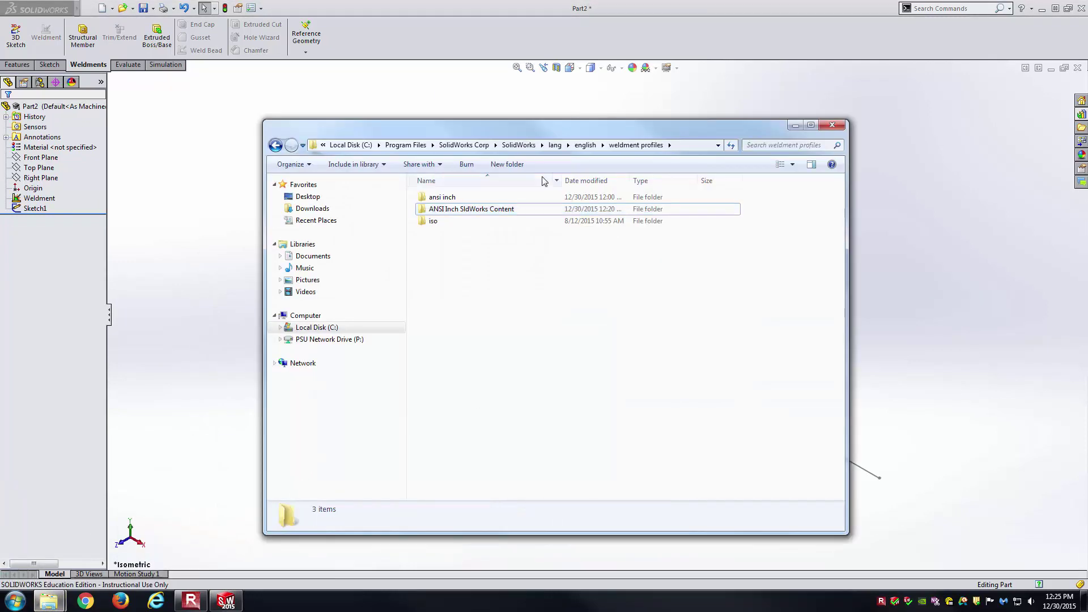
left_click_drag(541, 130, 281, 39)
mouse_move(60, 602)
left_click(195, 533)
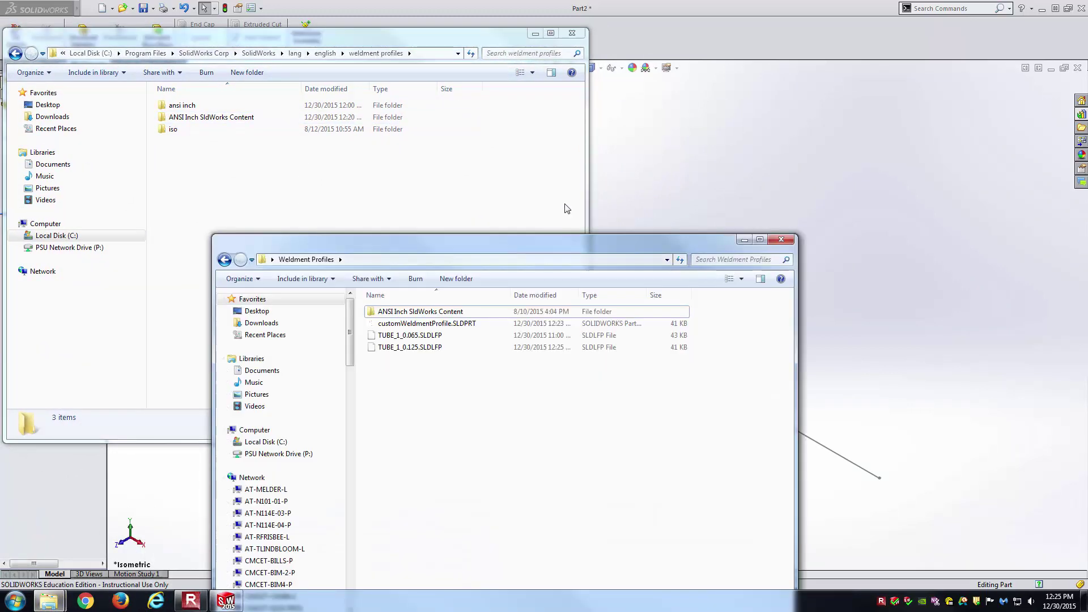
left_click_drag(587, 240, 849, 168)
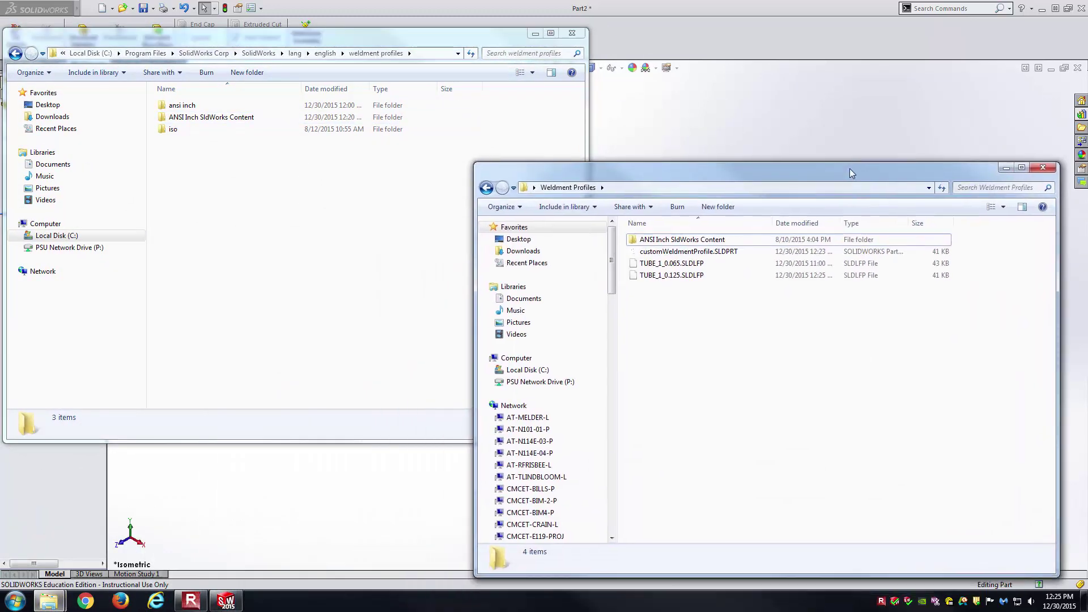
left_click(731, 264)
left_click(708, 275)
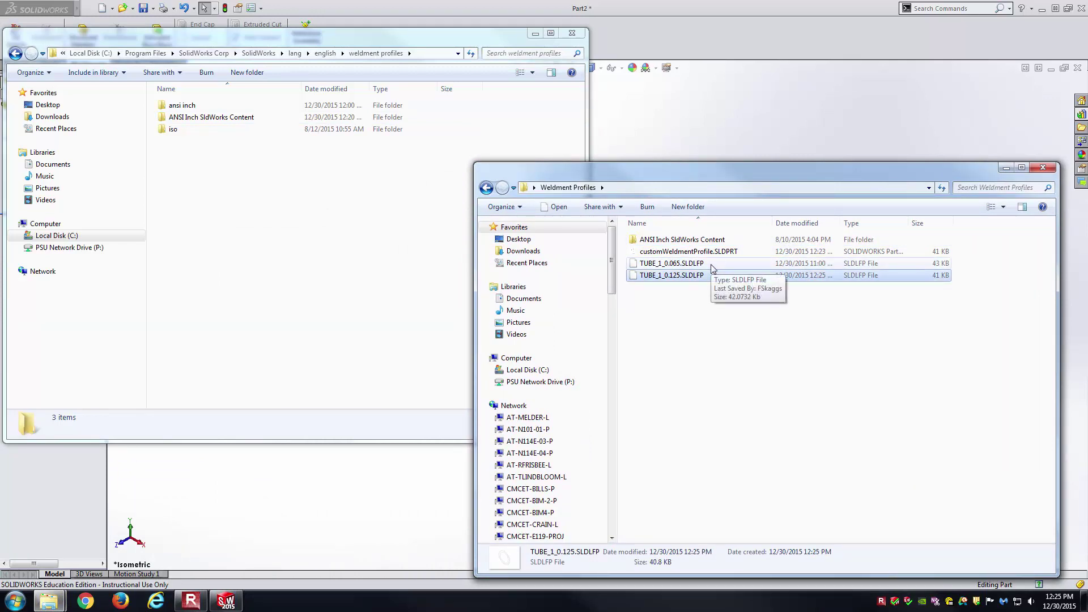
left_click(403, 233)
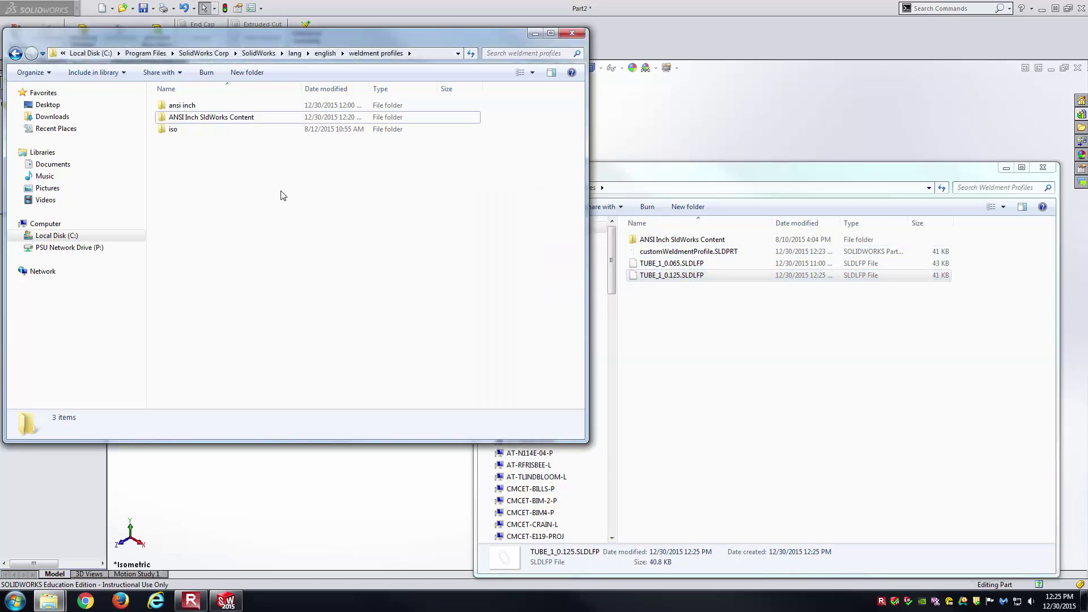
Create a folder named with the author's surname inside the installed weldment profiles folder and open it.
right_click(210, 182)
mouse_move(253, 307)
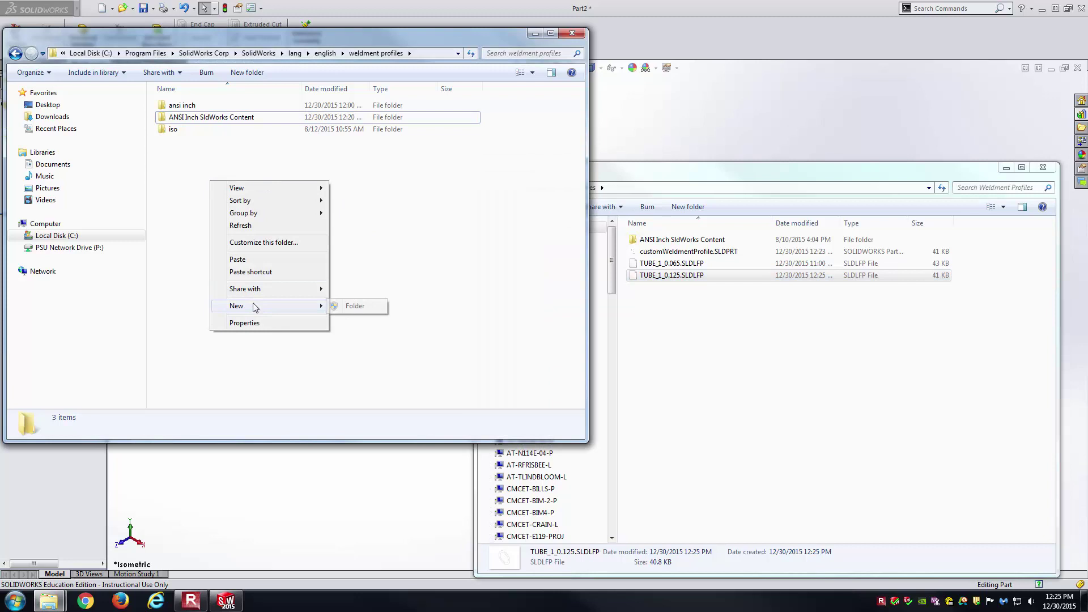
left_click(355, 306)
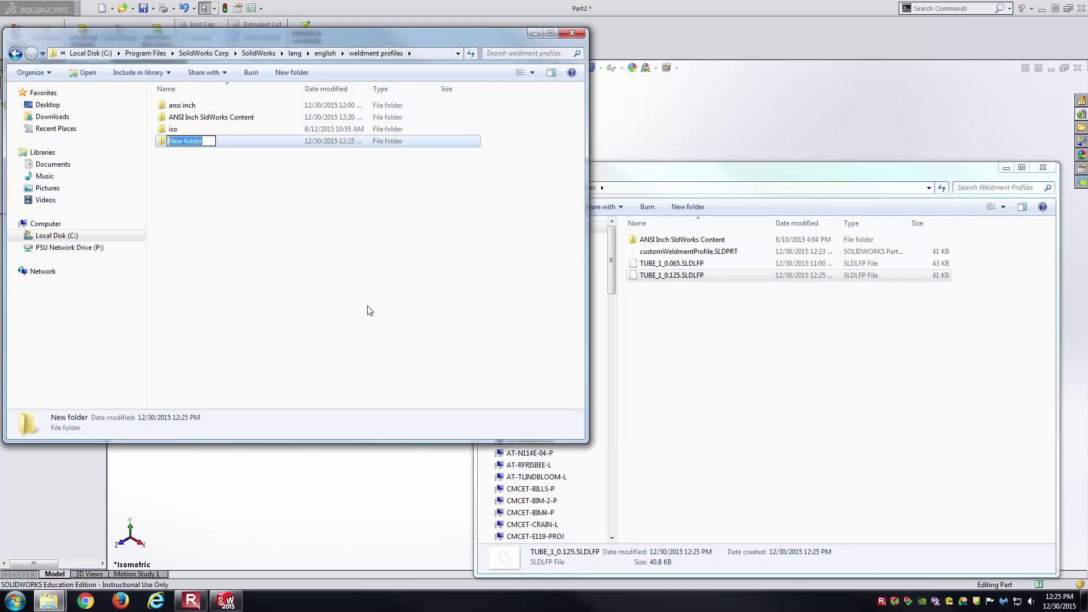
type("SKAGGS")
key("Return")
key("Return")
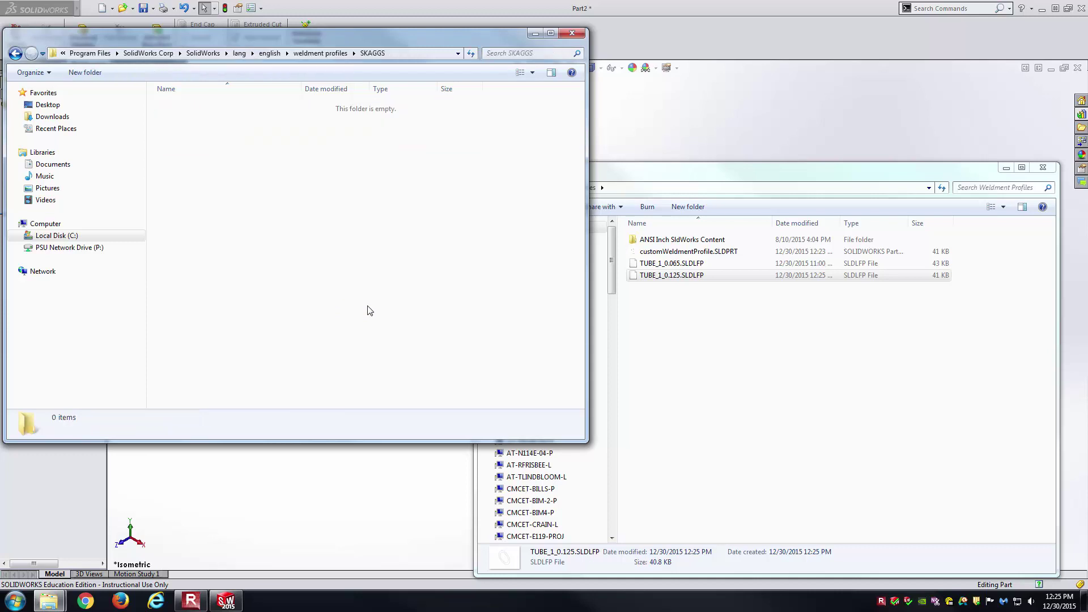
Create a subfolder named CIRCULAR TUBE inside the new custom standard folder and open it.
right_click(335, 270)
mouse_move(360, 377)
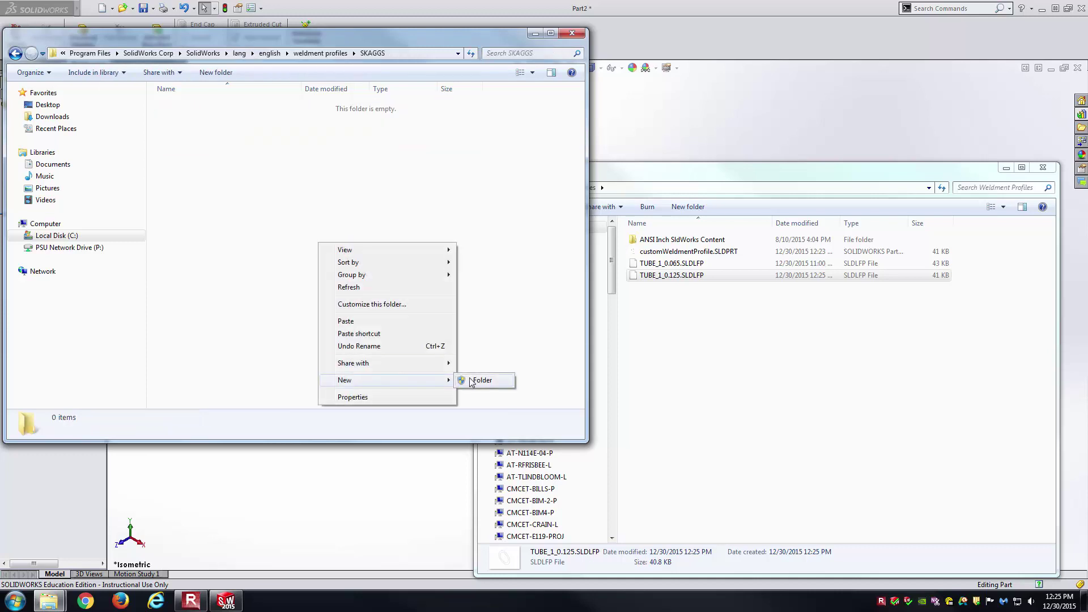
left_click(471, 378)
type("CIRCULAR")
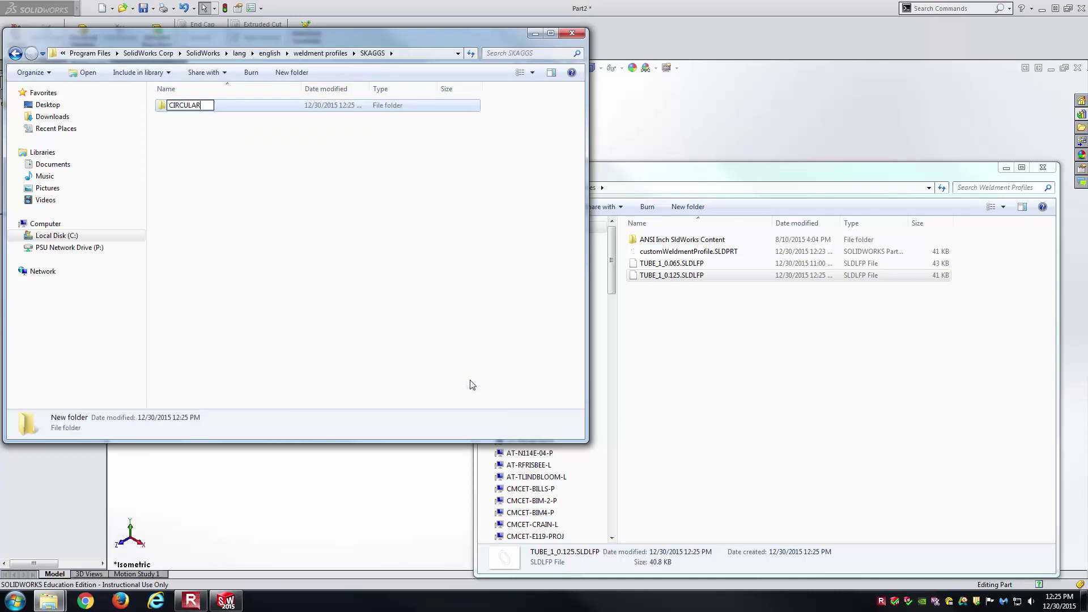
type(" TUBE")
key("Return")
key("Return")
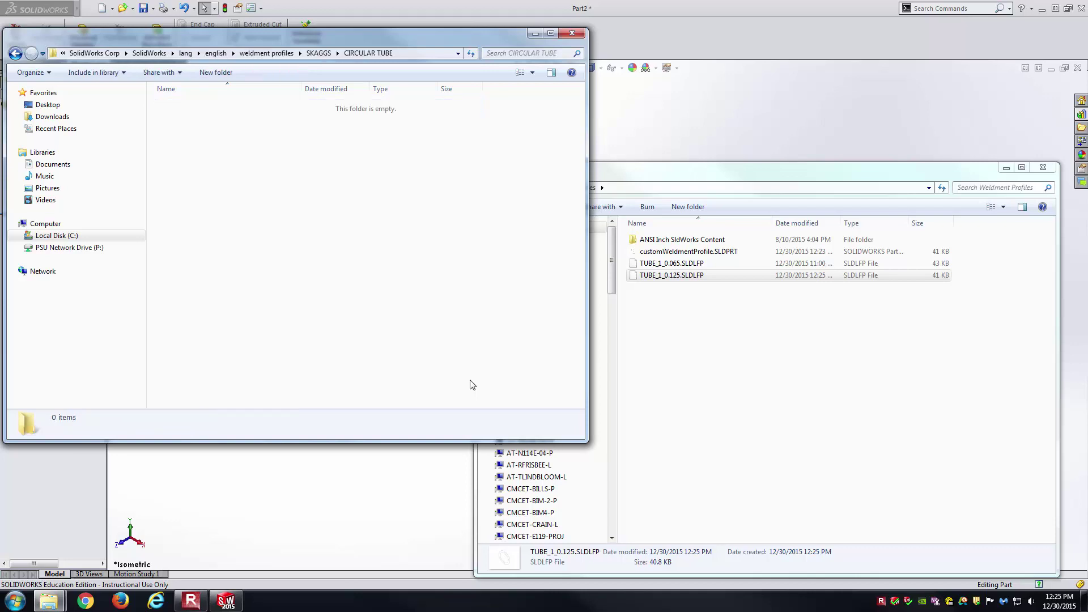
Copy TUBE_1_0.065.SLDLFP and TUBE_1_0.125.SLDLFP into the CIRCULAR TUBE folder and review the folder hierarchy from weldment profiles down.
left_click_drag(668, 336, 331, 254)
left_click(521, 338)
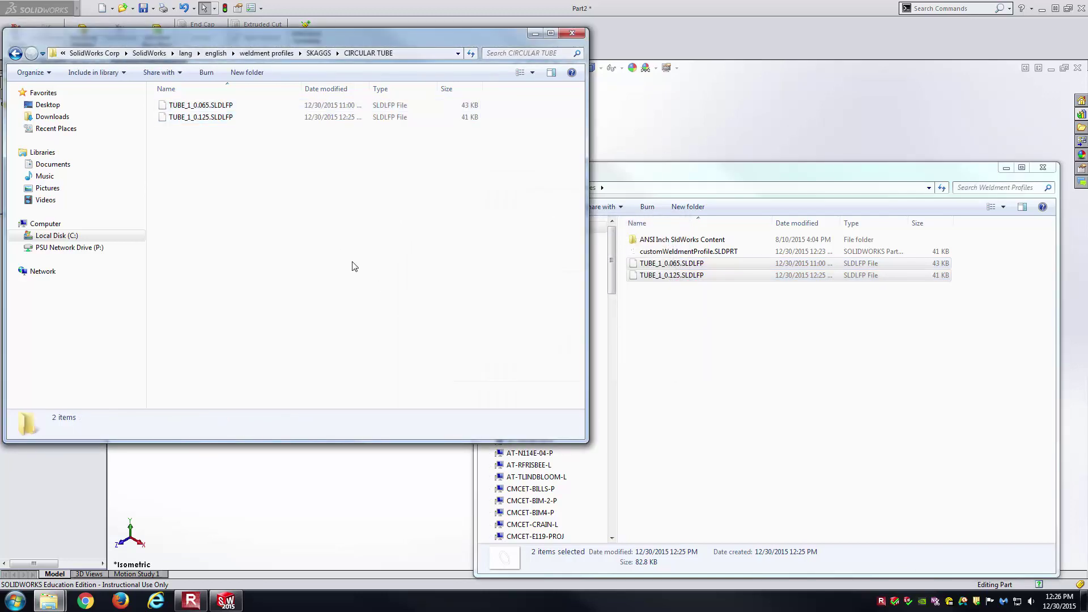
left_click(267, 53)
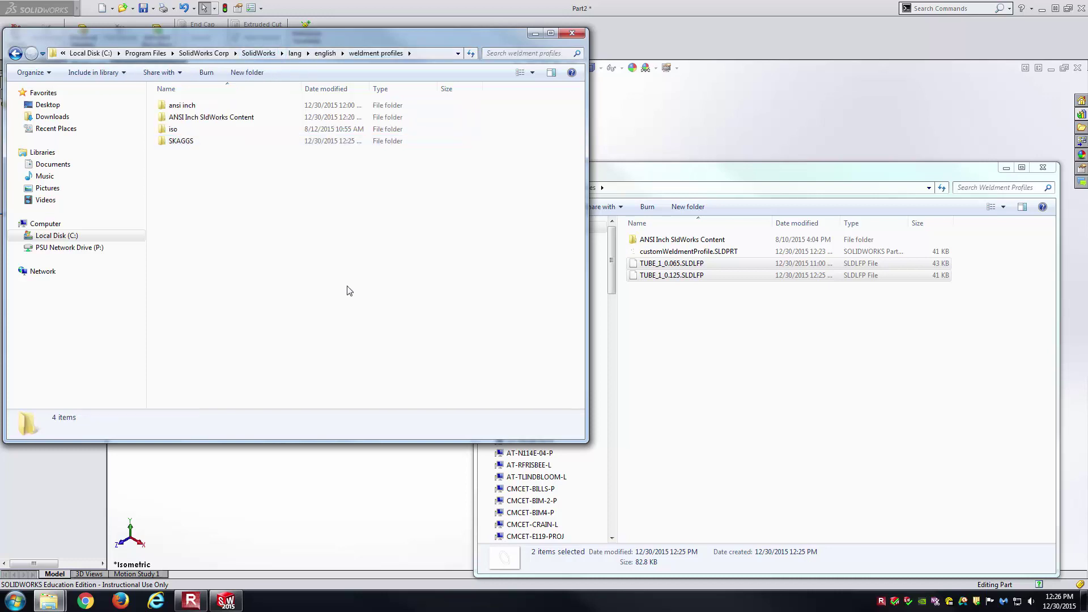
double_click(192, 143)
double_click(210, 107)
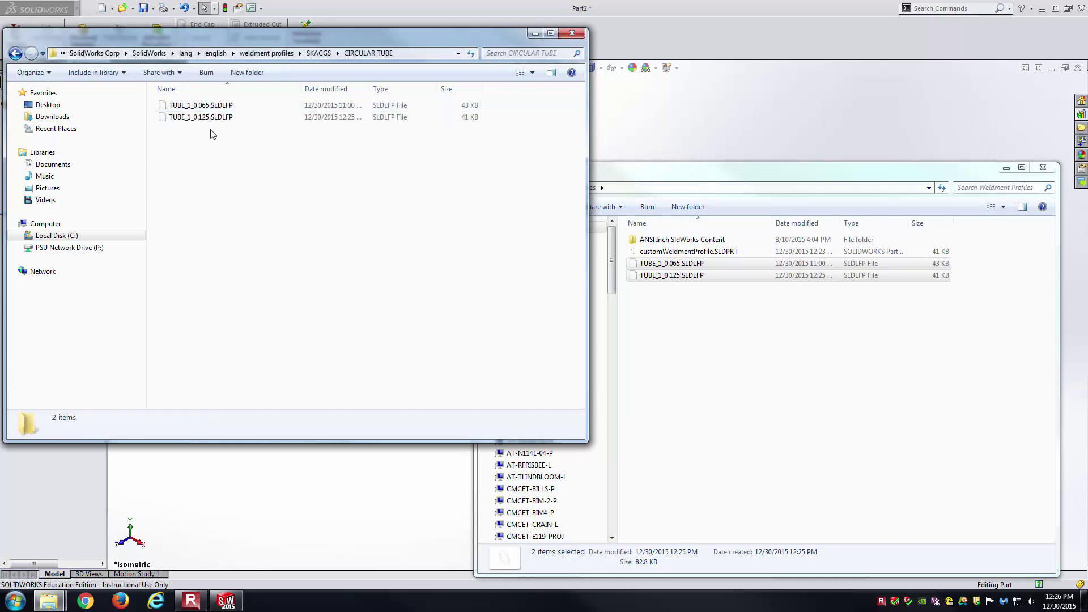
Close the source Weldment Profiles folder window and return to the SOLIDWORKS part with the sketch line.
left_click(839, 372)
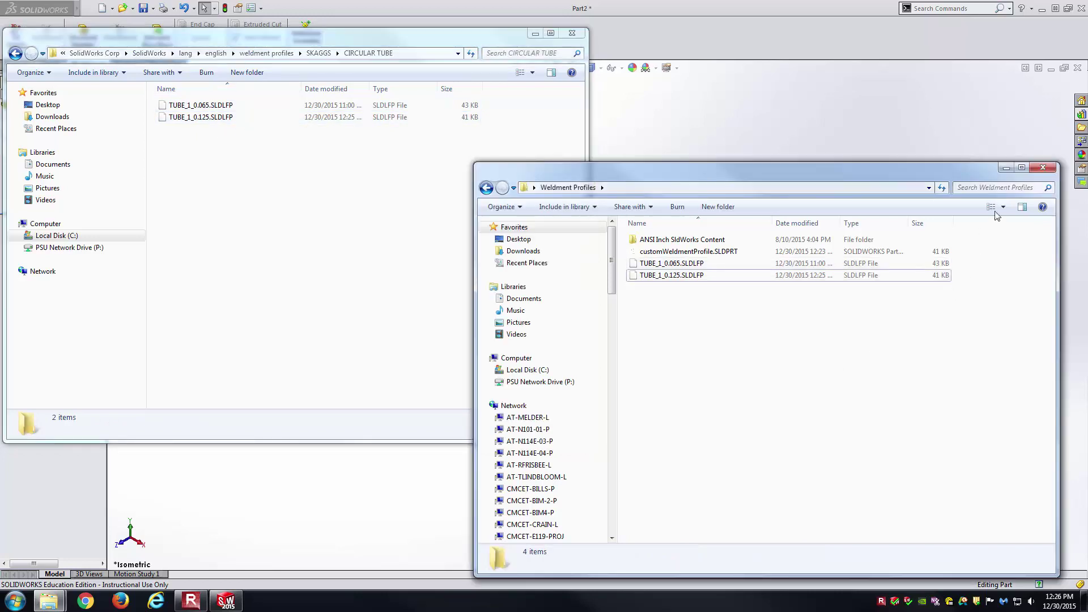
left_click(1042, 167)
left_click(613, 155)
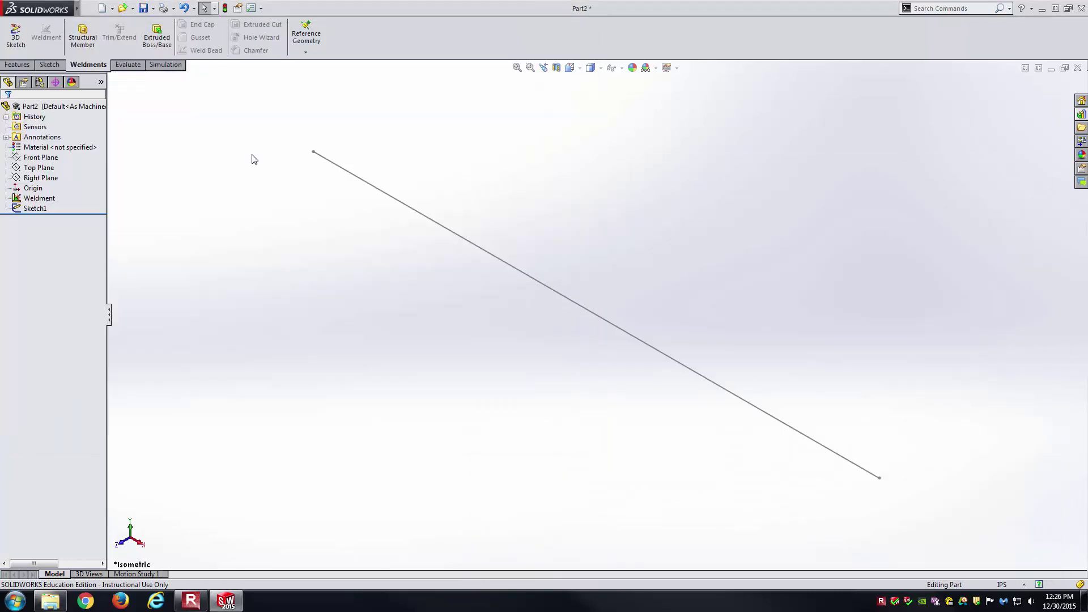
Start a structural member along the sketch line using the custom surname-named standard, type CIRCULAR TUBE and size TUBE_1_0.065.
left_click(91, 29)
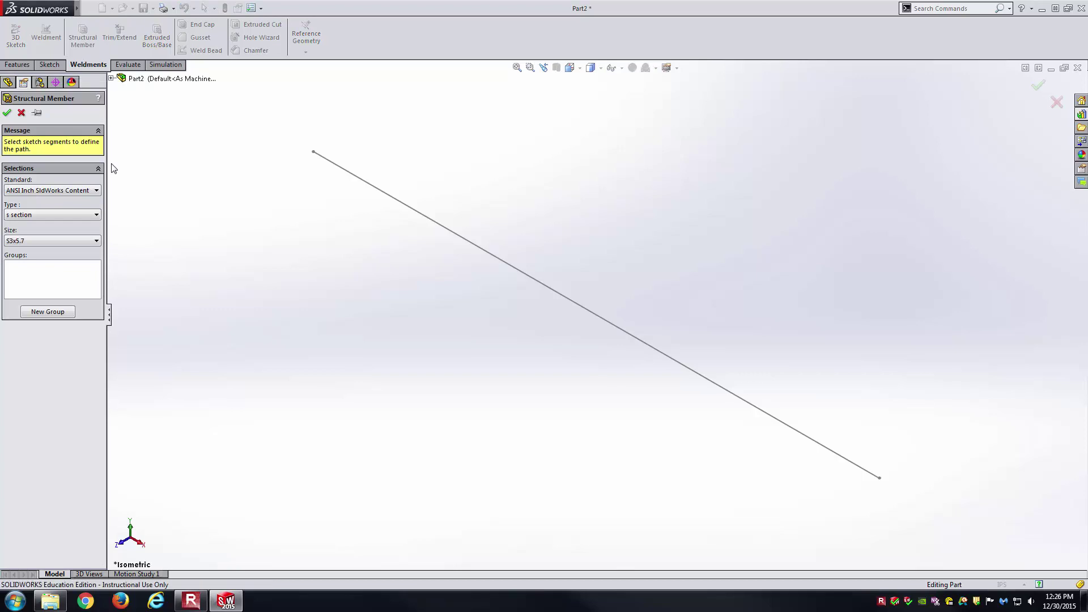
left_click(89, 191)
left_click(58, 222)
left_click(41, 214)
left_click(42, 223)
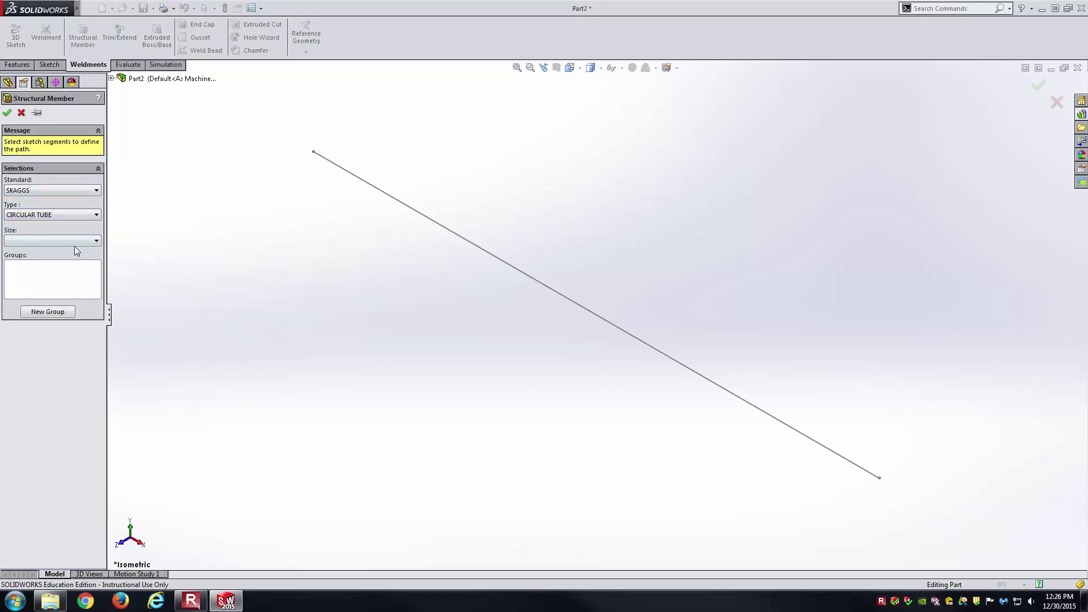
left_click(74, 243)
left_click(74, 252)
left_click(348, 175)
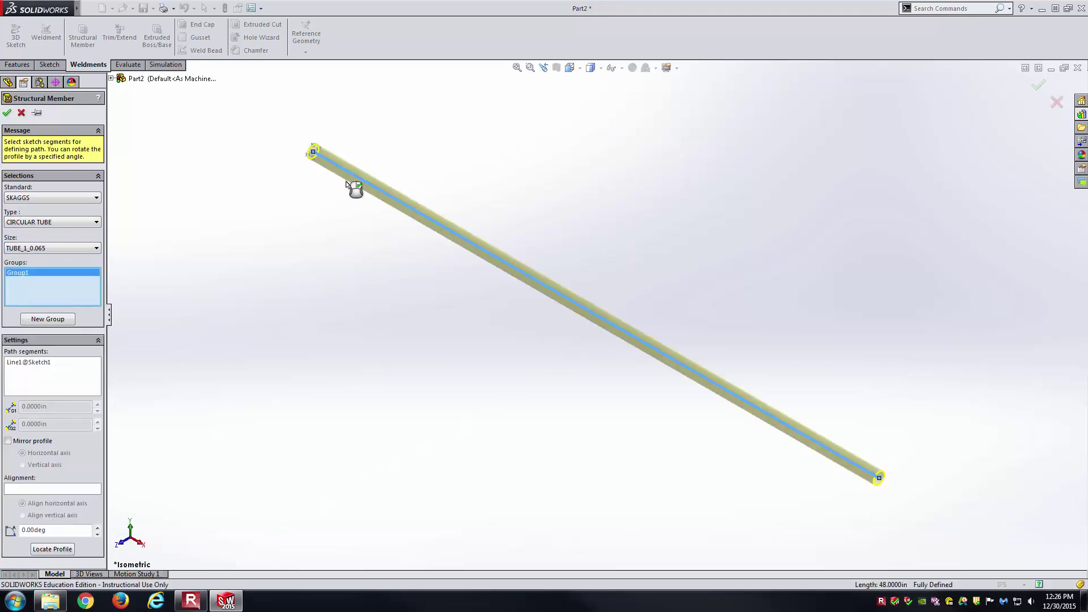
Change the structural member's profile size to TUBE_1_0.125.
scroll(372, 160, "down", 4)
scroll(370, 209, "down", 3)
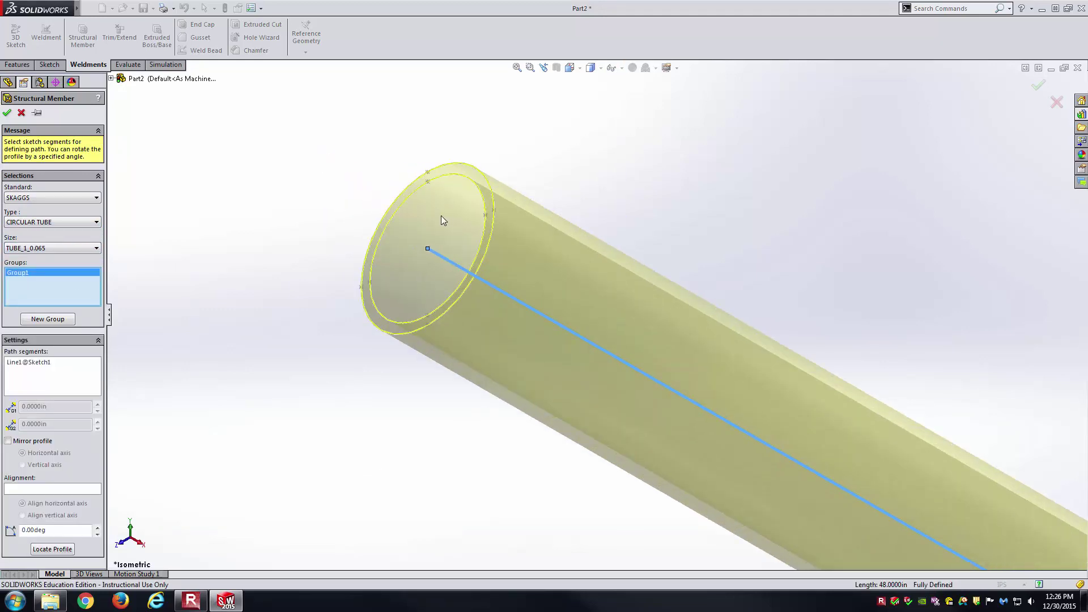
left_click(65, 252)
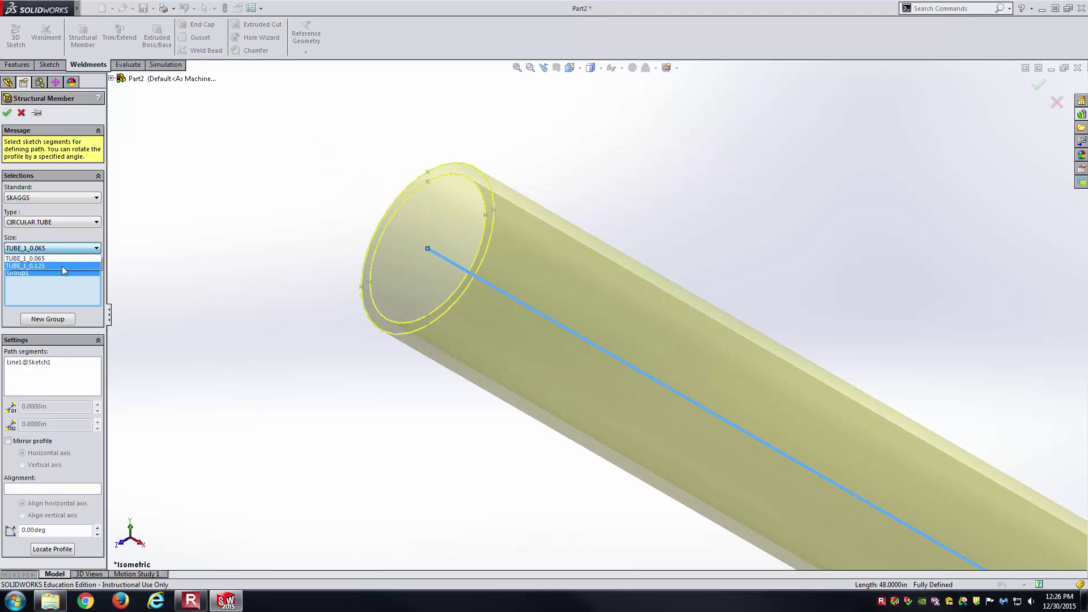
left_click(62, 266)
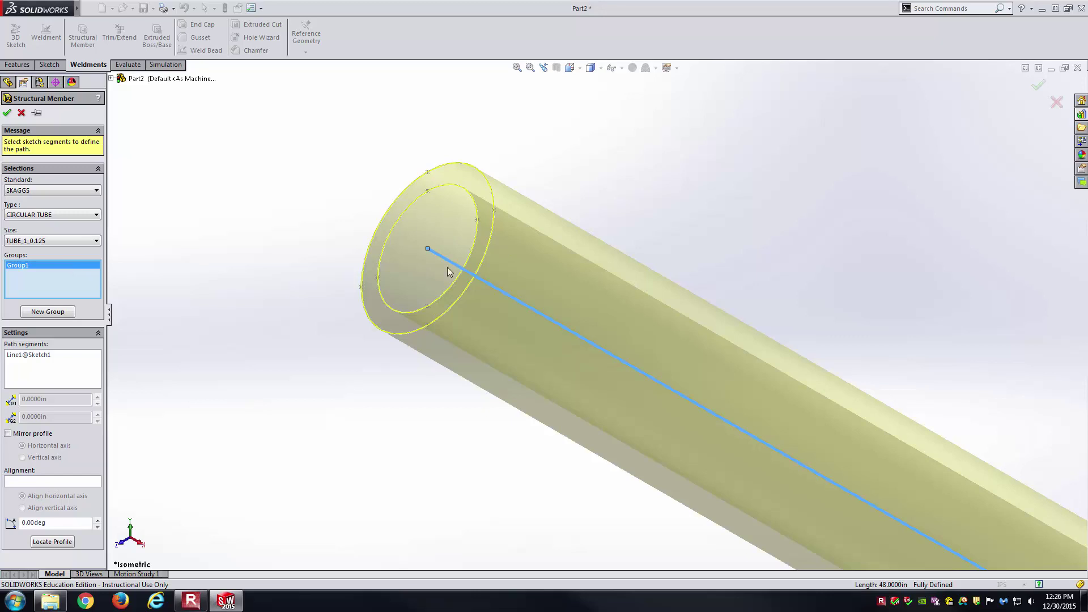
Try relocating the profile's pierce point to the inner circle's top point, the outer circle's top point and the outer circle's left point in turn.
left_click(70, 544)
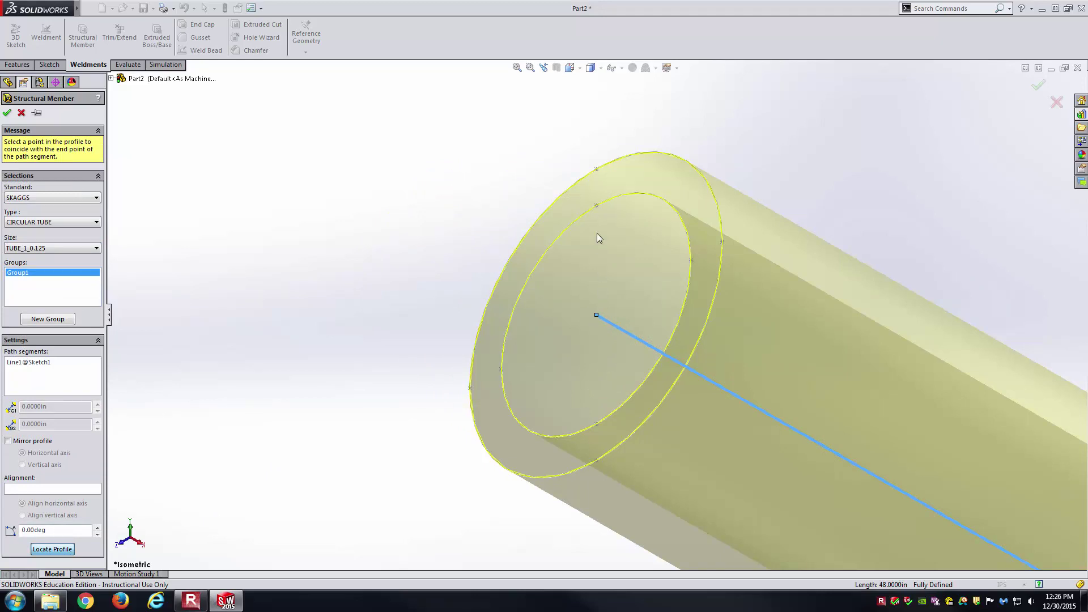
left_click(597, 207)
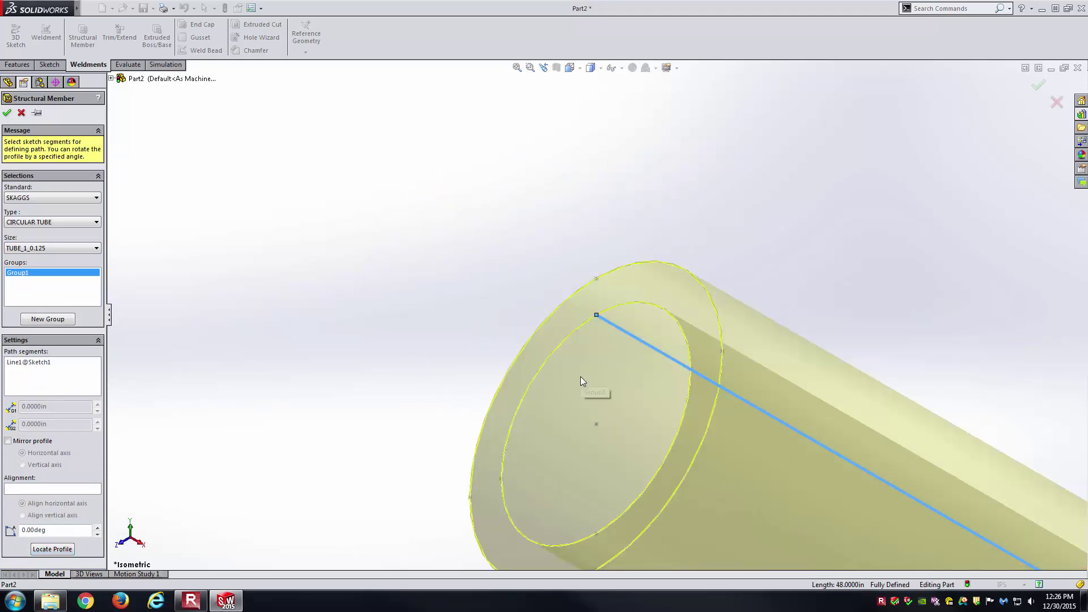
left_click(64, 550)
left_click(596, 278)
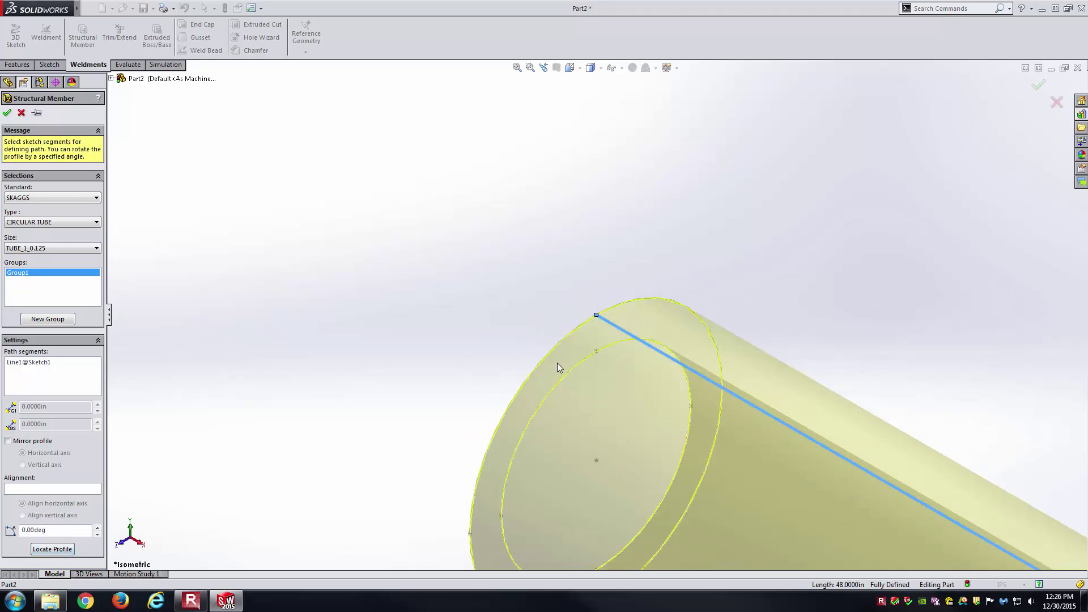
left_click(65, 549)
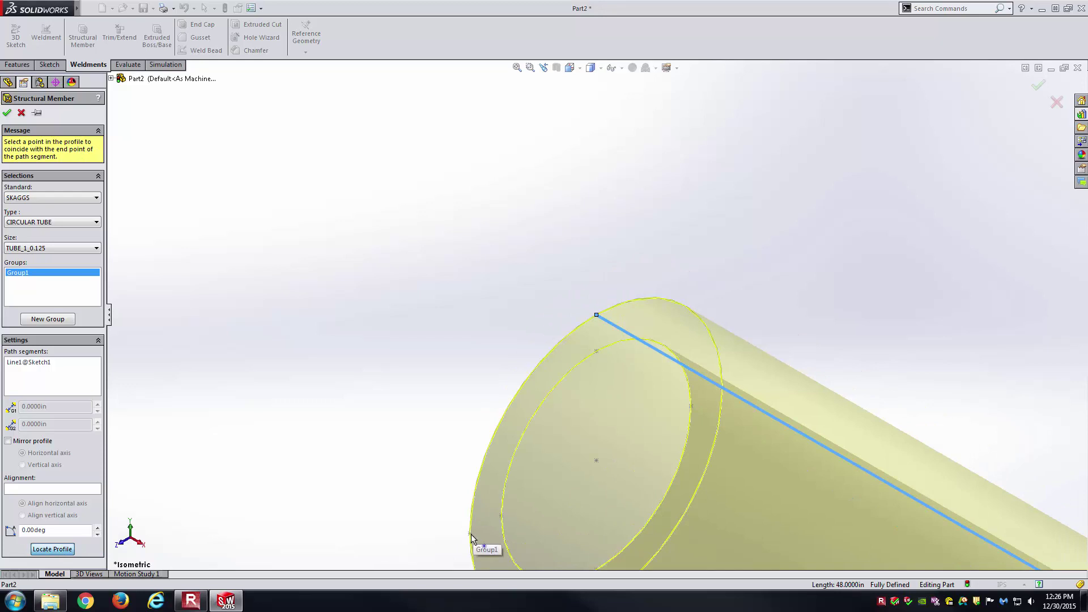
left_click(471, 534)
Locate the tube profile by its centre point on the path line and create the structural member.
left_click(54, 549)
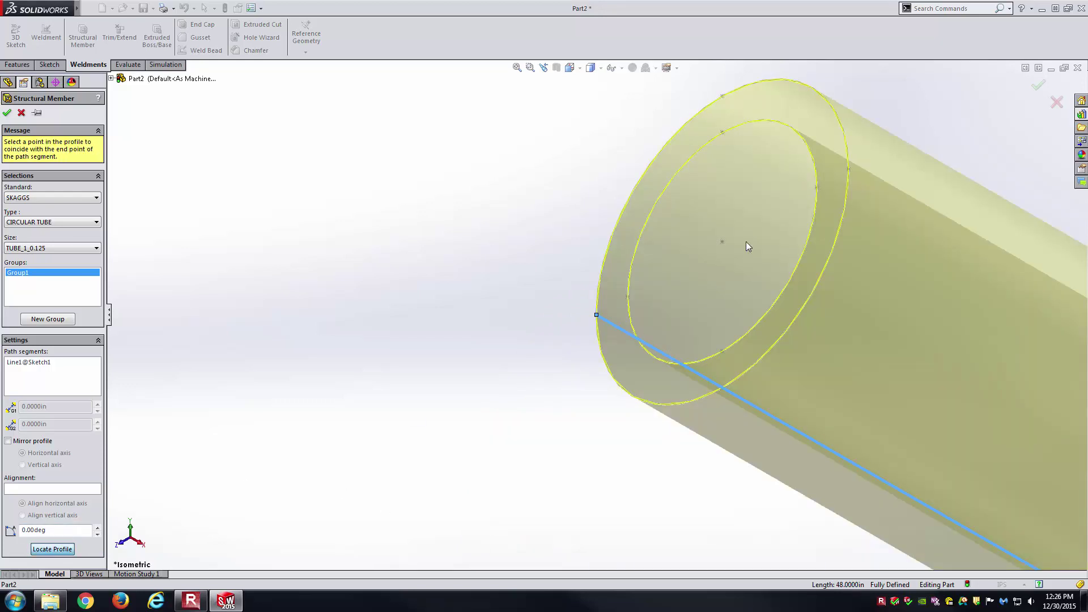
left_click(723, 242)
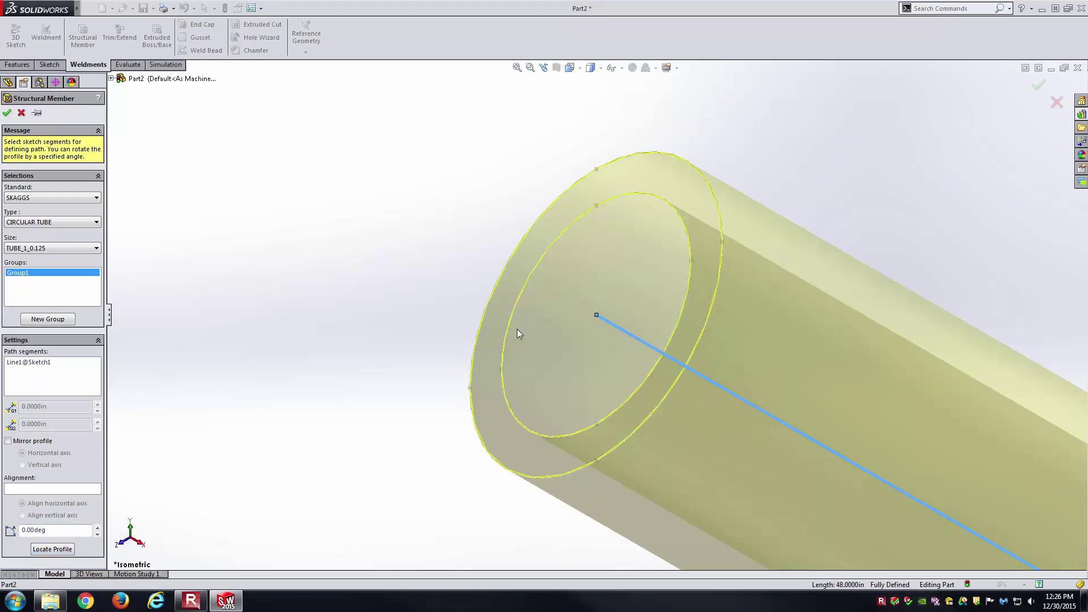
left_click(6, 112)
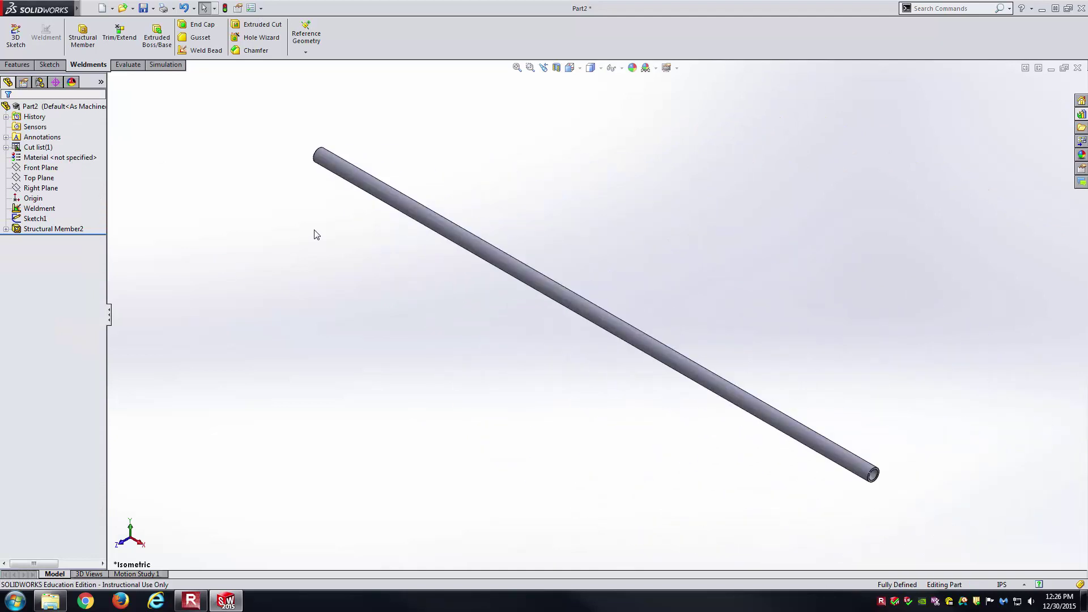